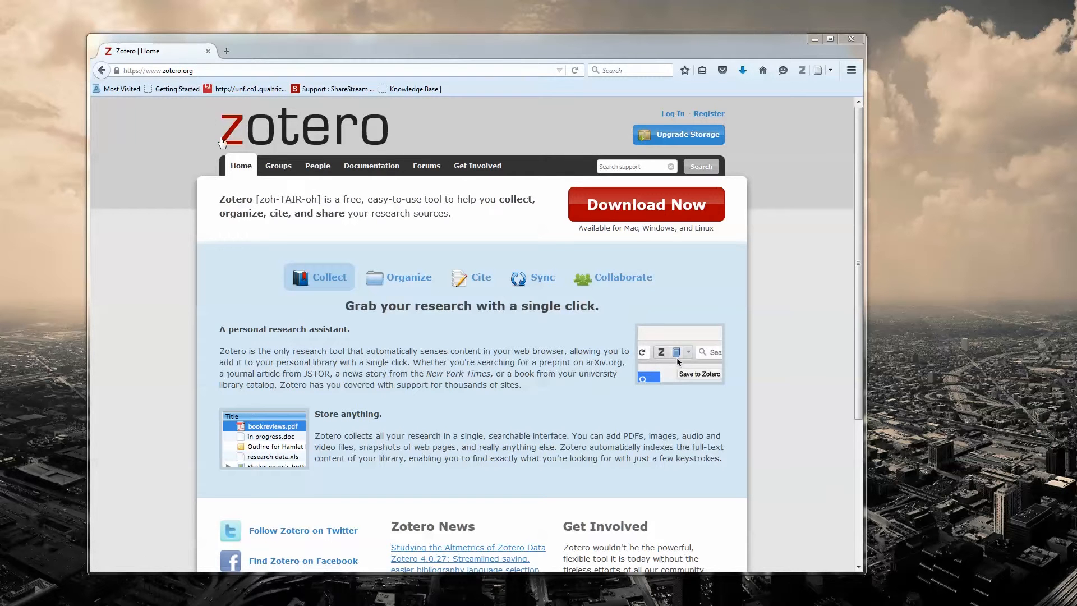
# Step: Open the Zotero download page and examine the Firefox and Standalone versions on offer
pyautogui.click(659, 212)
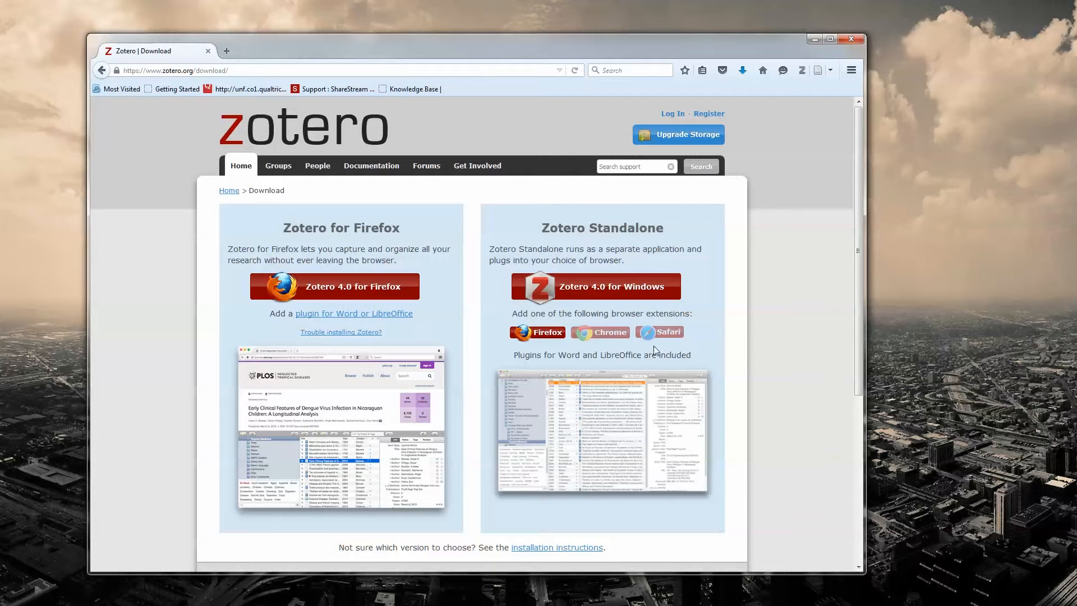
pyautogui.scroll(-2, 584, 349)
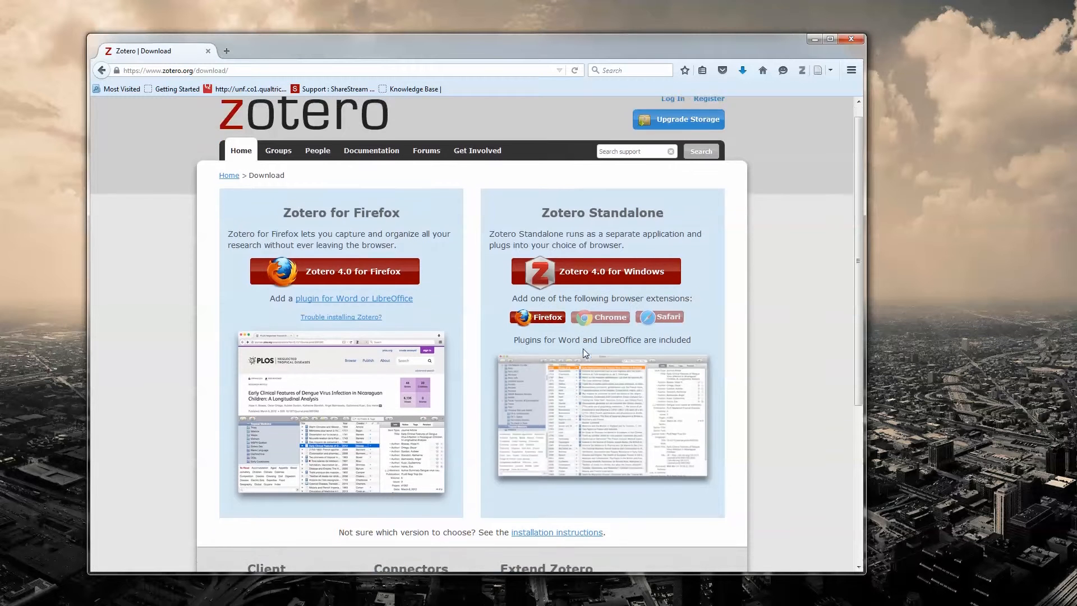
pyautogui.scroll(-4, 581, 349)
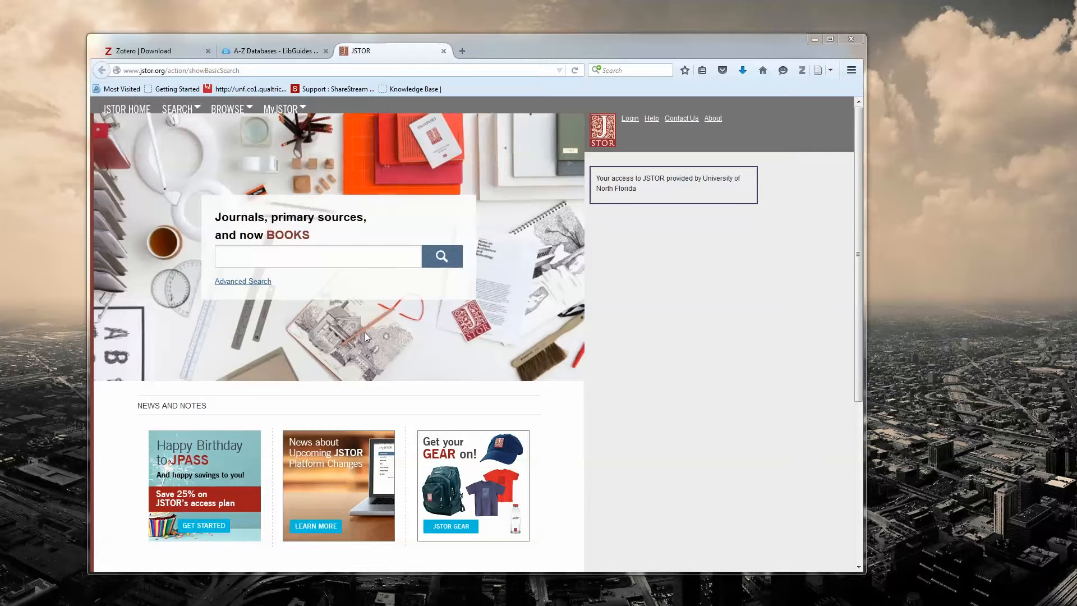
# Step: Search JSTOR for "party identification"
pyautogui.click(351, 262)
pyautogui.write('part')
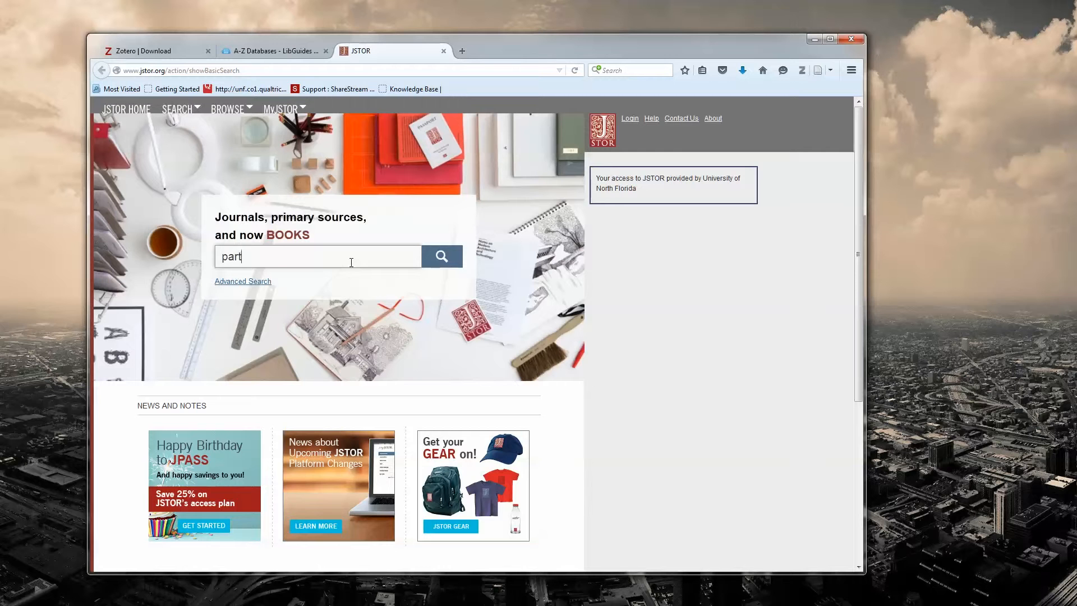
pyautogui.write('y identification')
pyautogui.click(442, 256)
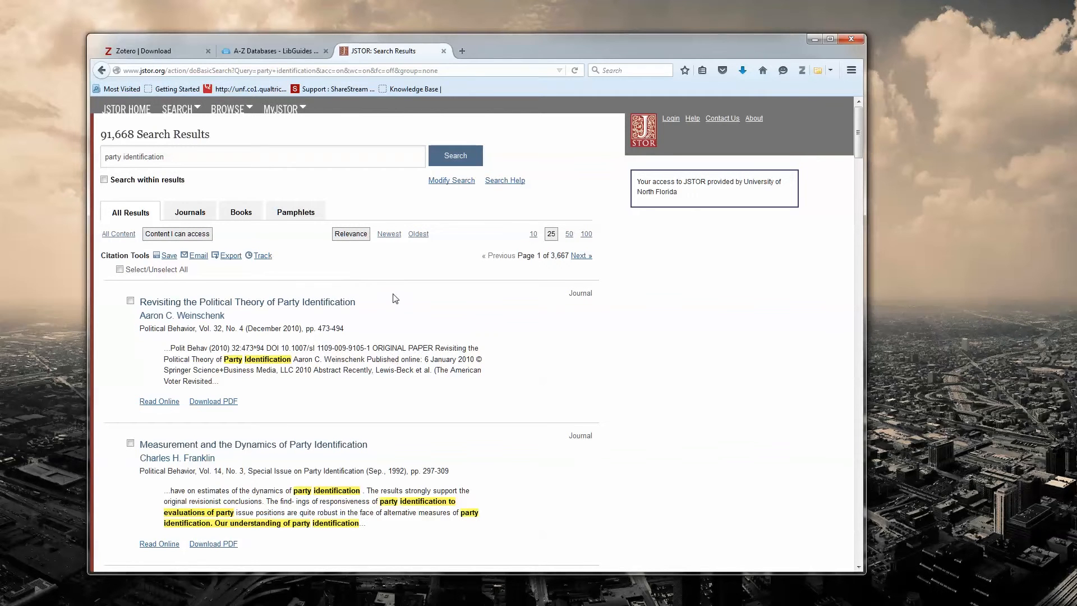
# Step: Mark the results on question order, the Canadian case, "The Dynamics of Party Identification Reconsidered" and the 2004 election
pyautogui.scroll(-4, 398, 287)
pyautogui.scroll(3, 398, 287)
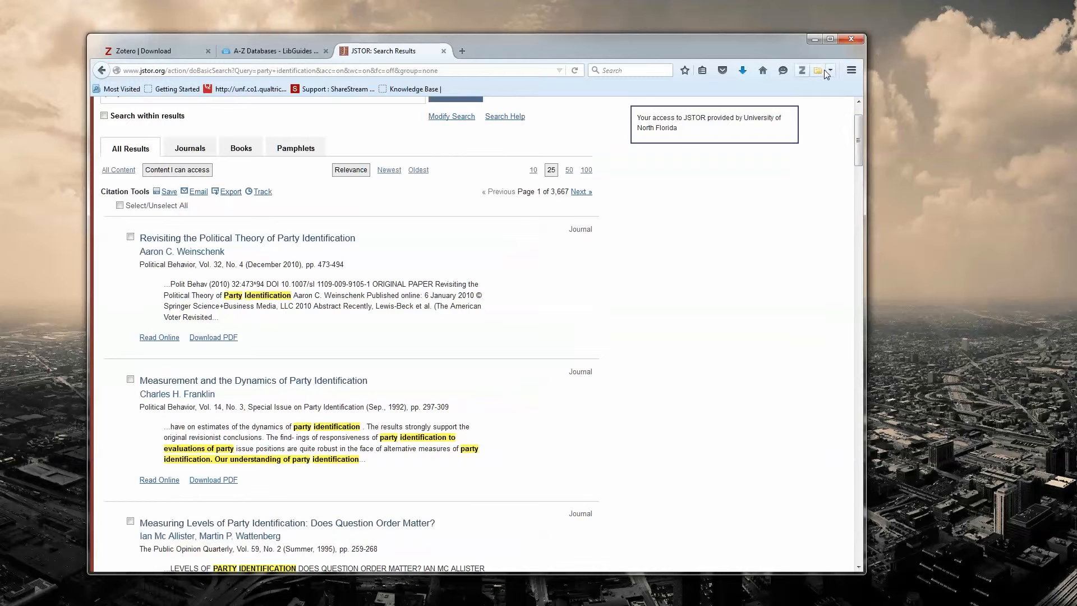
pyautogui.scroll(1, 223, 328)
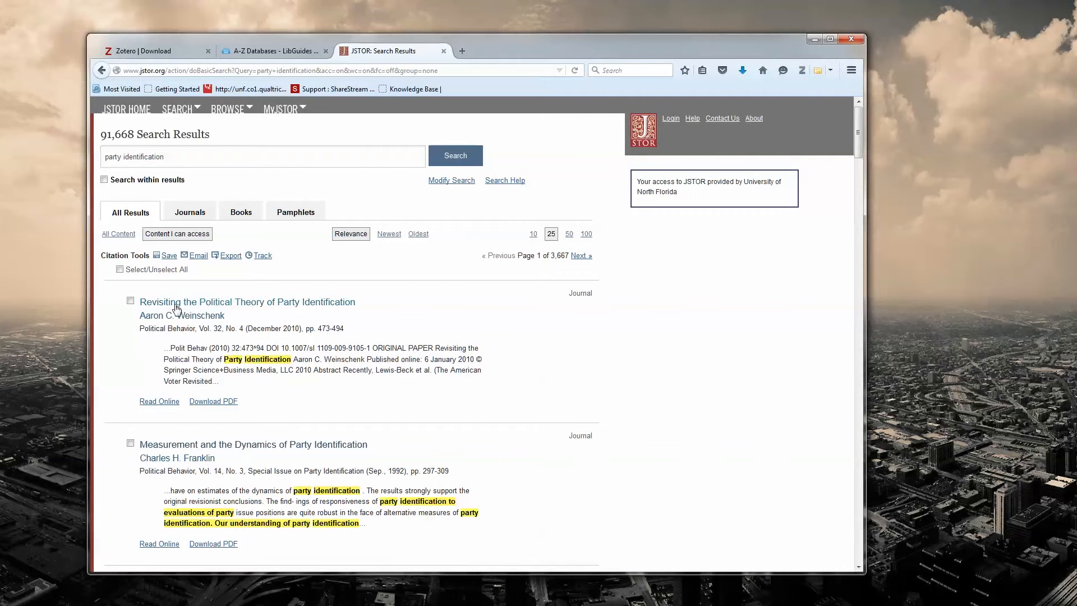
pyautogui.scroll(-5, 221, 351)
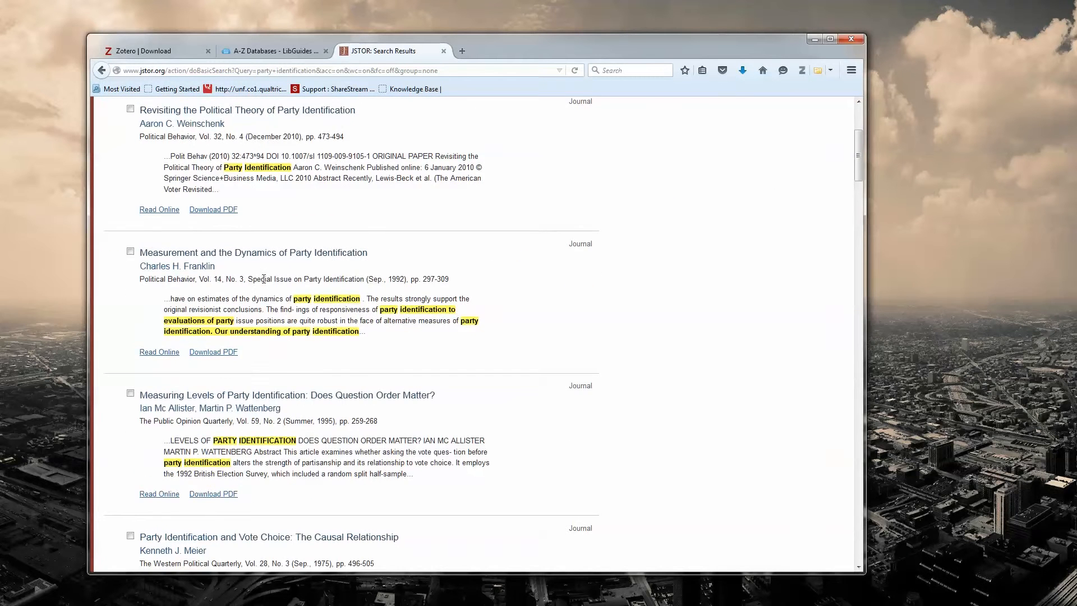
pyautogui.scroll(5, 257, 327)
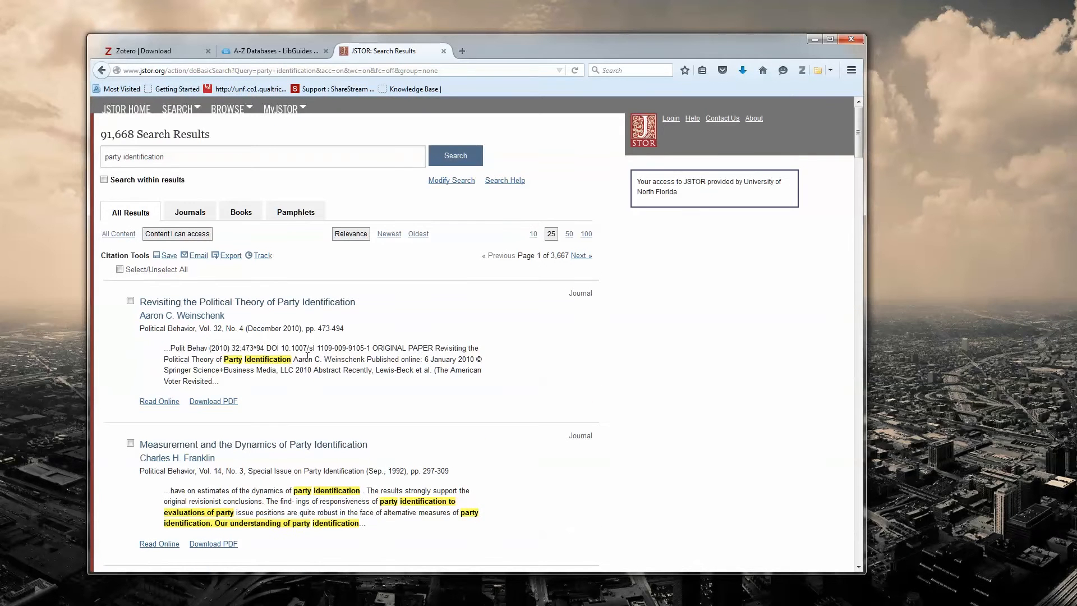
pyautogui.scroll(-6, 252, 366)
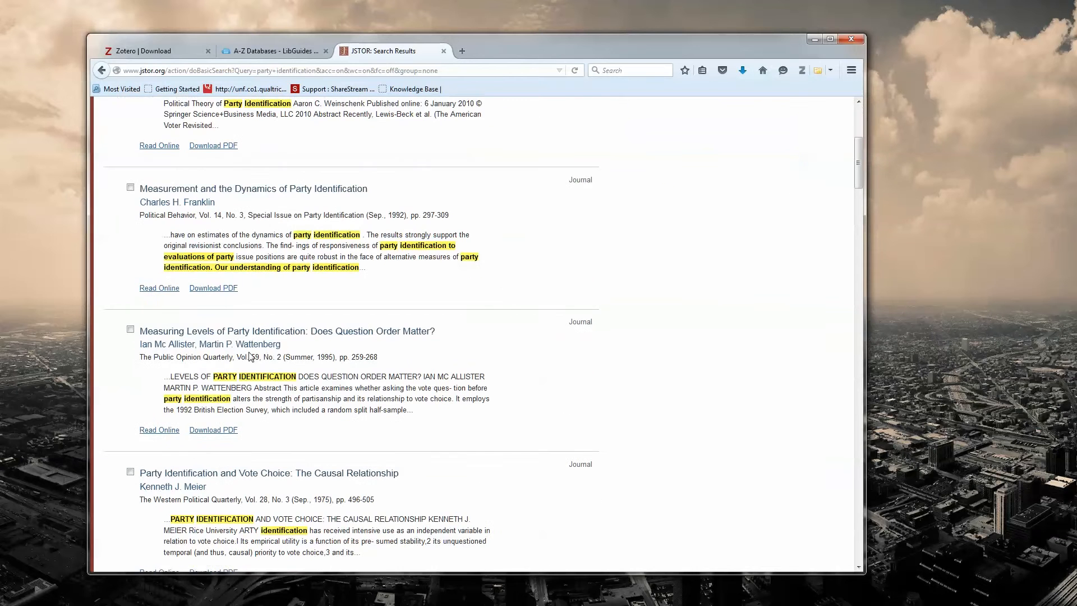
pyautogui.click(130, 330)
pyautogui.scroll(-10, 231, 387)
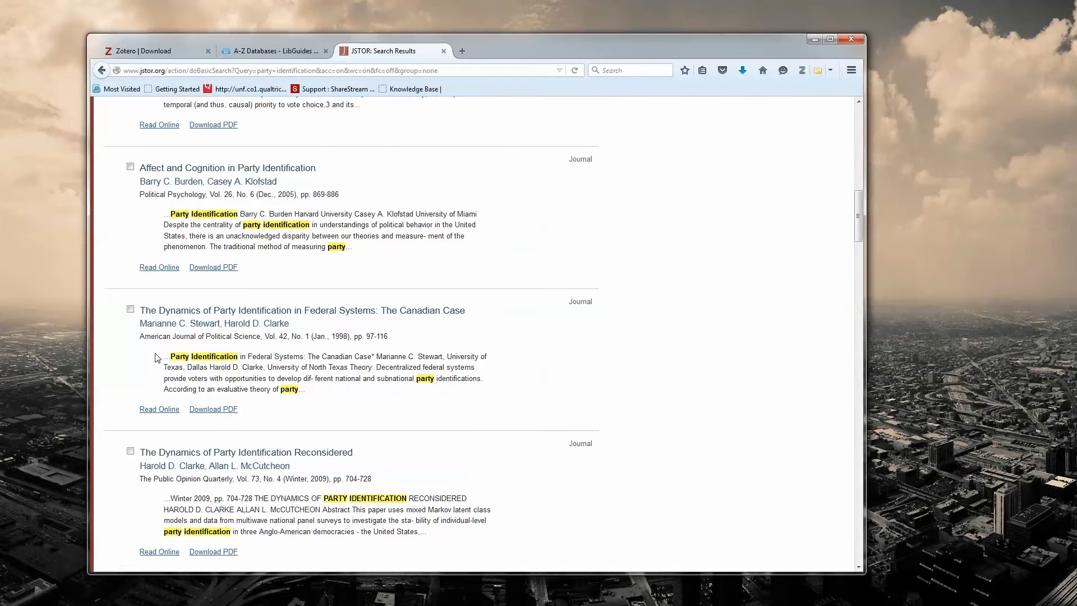
pyautogui.click(130, 310)
pyautogui.click(130, 451)
pyautogui.scroll(-4, 130, 453)
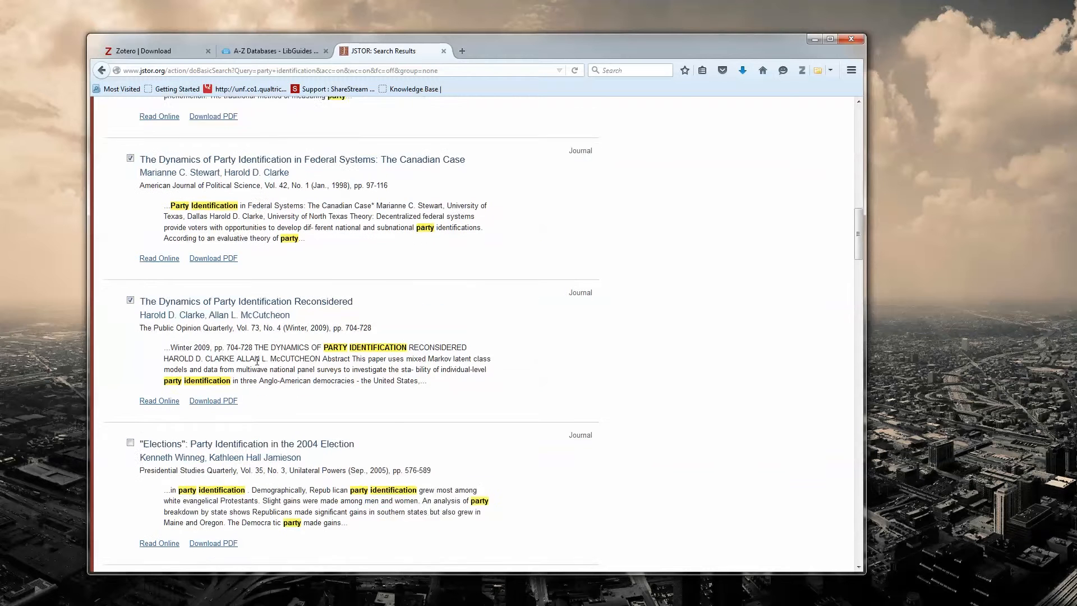
pyautogui.click(130, 402)
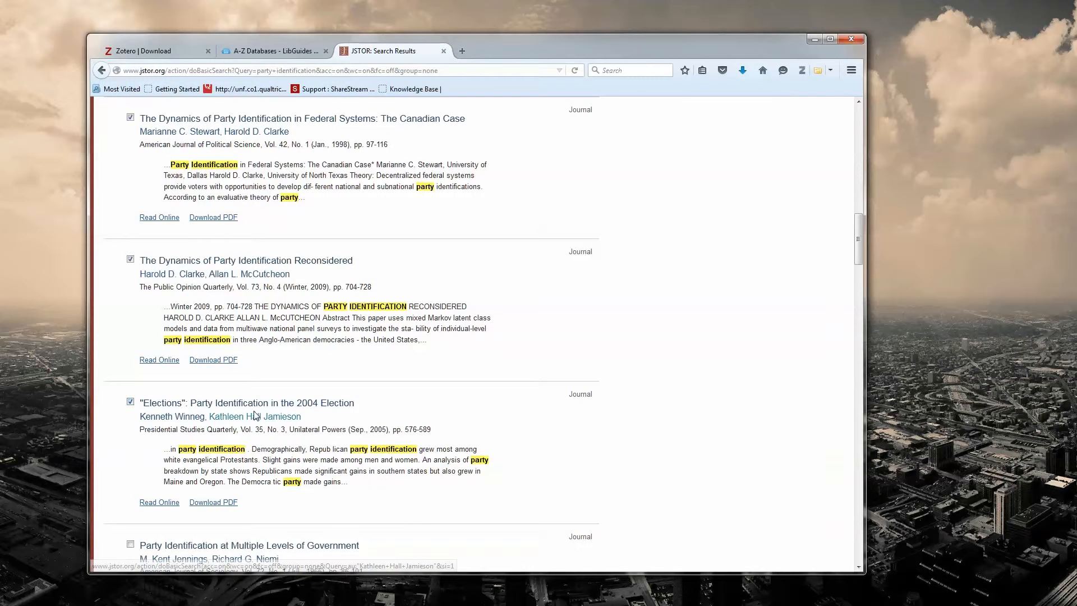
# Step: Save to Zotero using JSTOR the articles "Revisiting the Political Theory of Party Identification", "Party Identification and Vote Choice" and the Canadian case
pyautogui.click(830, 70)
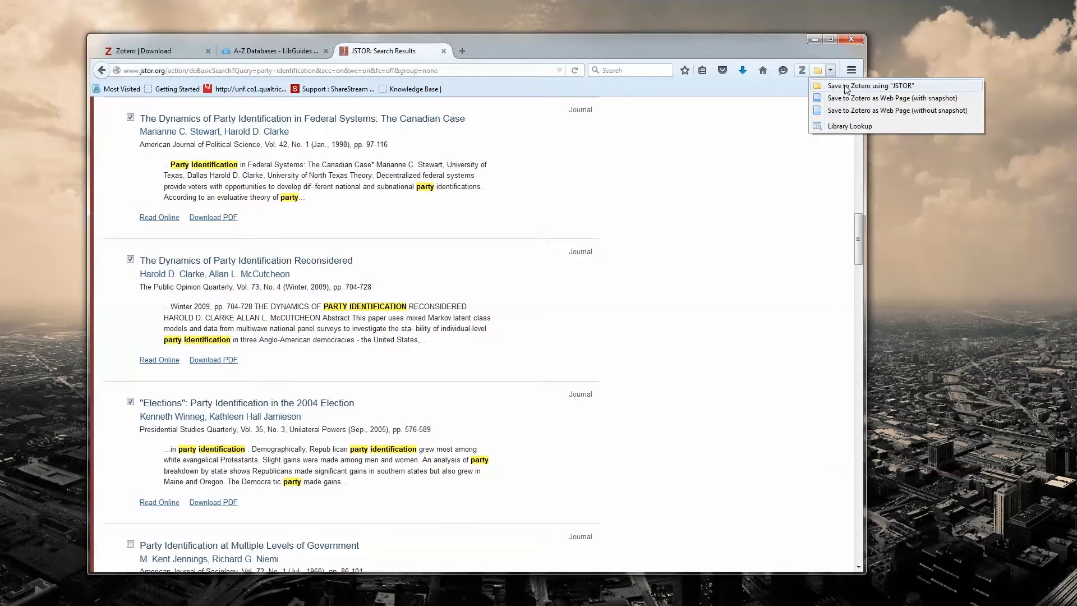
pyautogui.click(846, 88)
pyautogui.moveTo(570, 265); pyautogui.dragTo(545, 260)
pyautogui.click(382, 250)
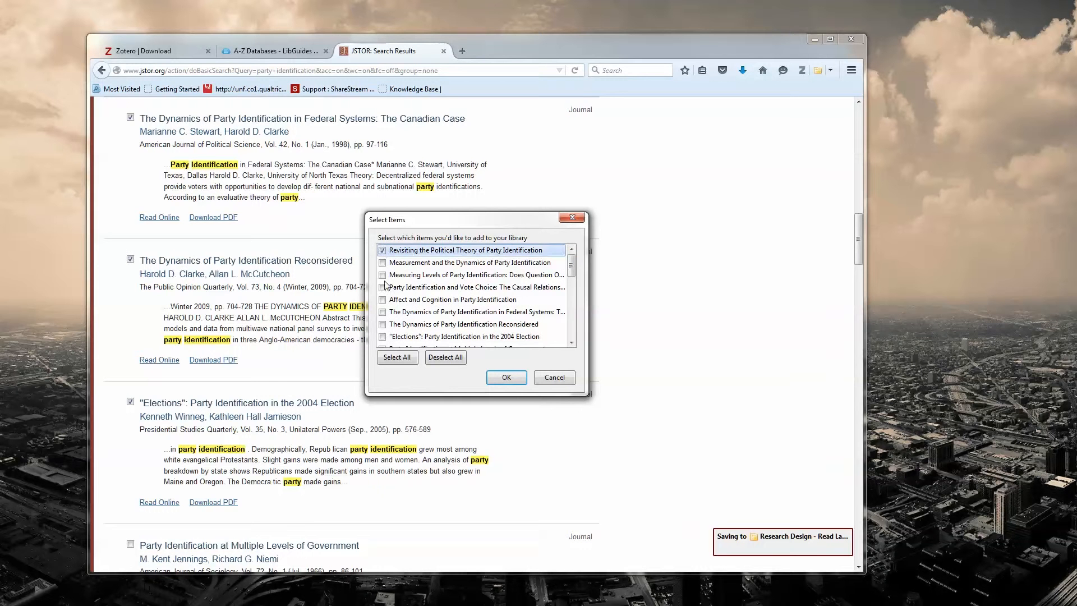
pyautogui.click(382, 287)
pyautogui.click(382, 312)
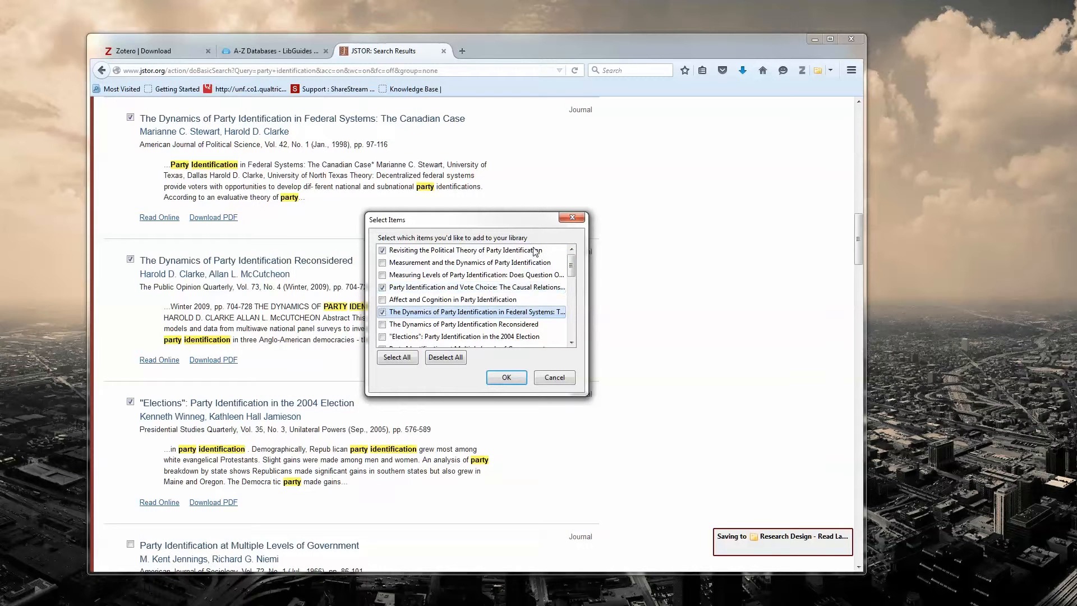
pyautogui.moveTo(574, 271)
pyautogui.mouseDown()
pyautogui.moveTo(574, 294)
pyautogui.moveTo(572, 271)
pyautogui.mouseUp()
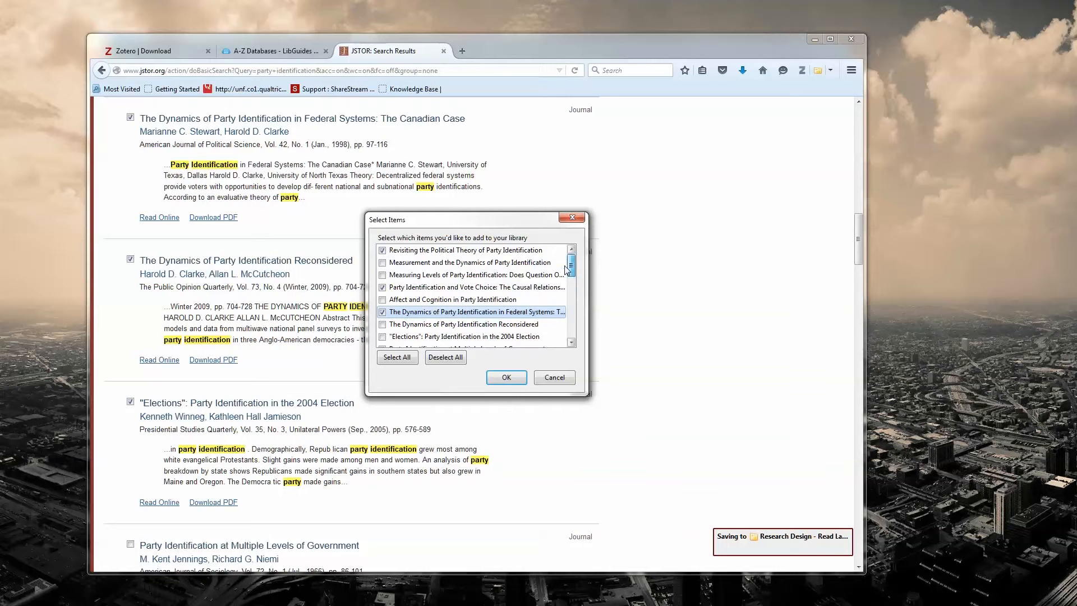
pyautogui.click(508, 378)
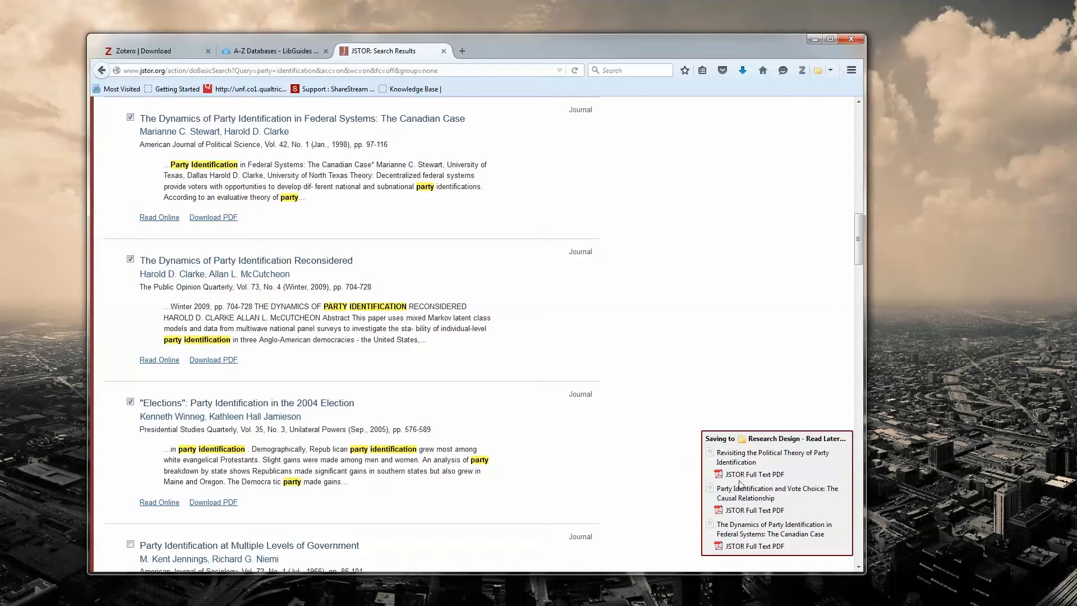
# Step: Switch to the ProQuest Social Sciences page in Chrome and search it for "party identification"
pyautogui.scroll(4, 361, 252)
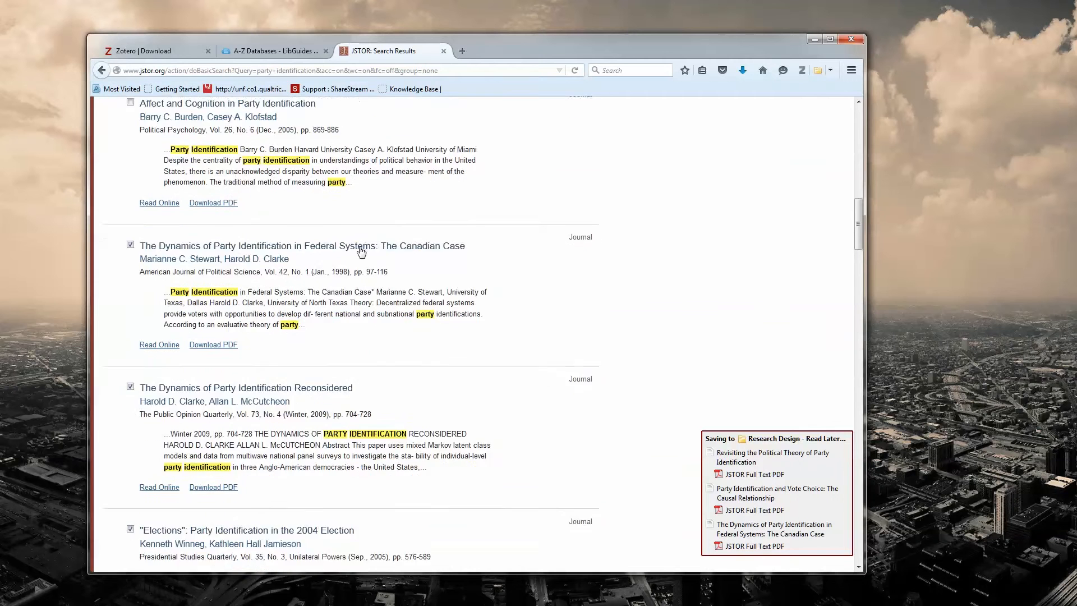
pyautogui.scroll(15, 336, 254)
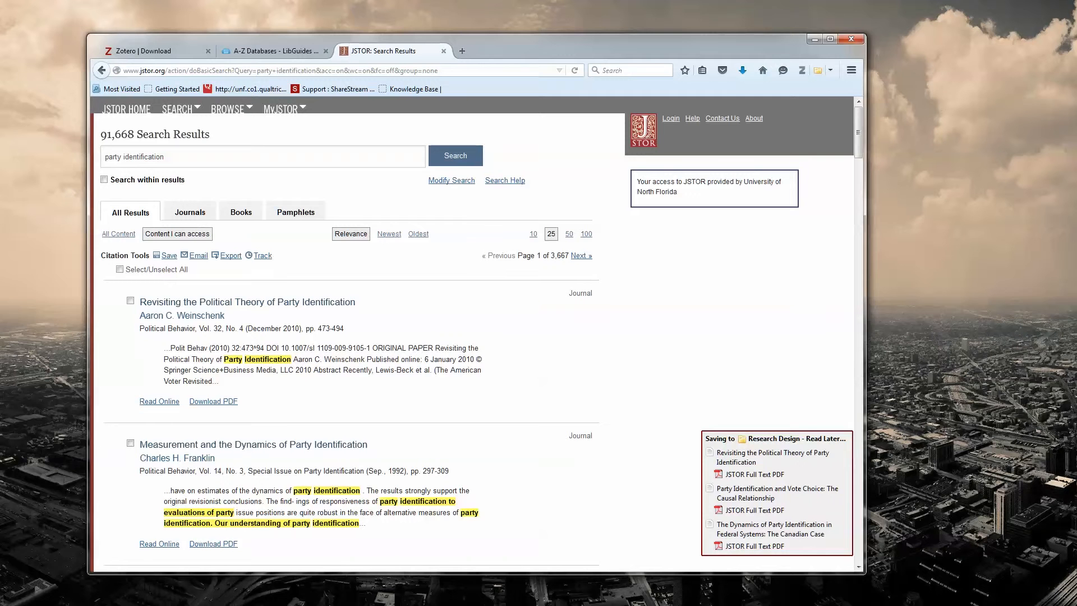
pyautogui.moveTo(0, 191); pyautogui.dragTo(467, 72)
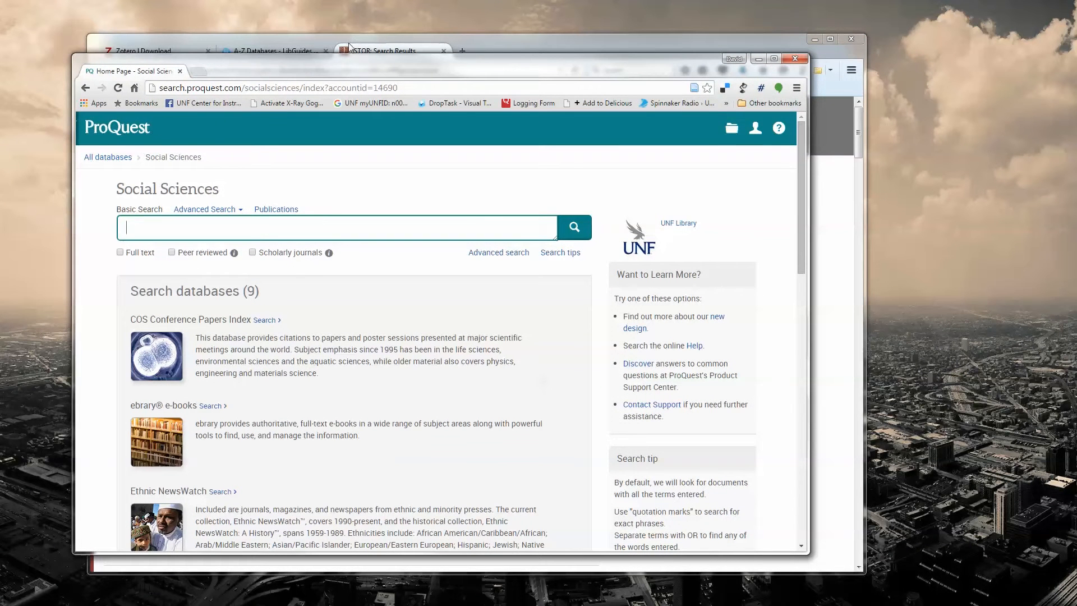
pyautogui.click(226, 223)
pyautogui.write('party ')
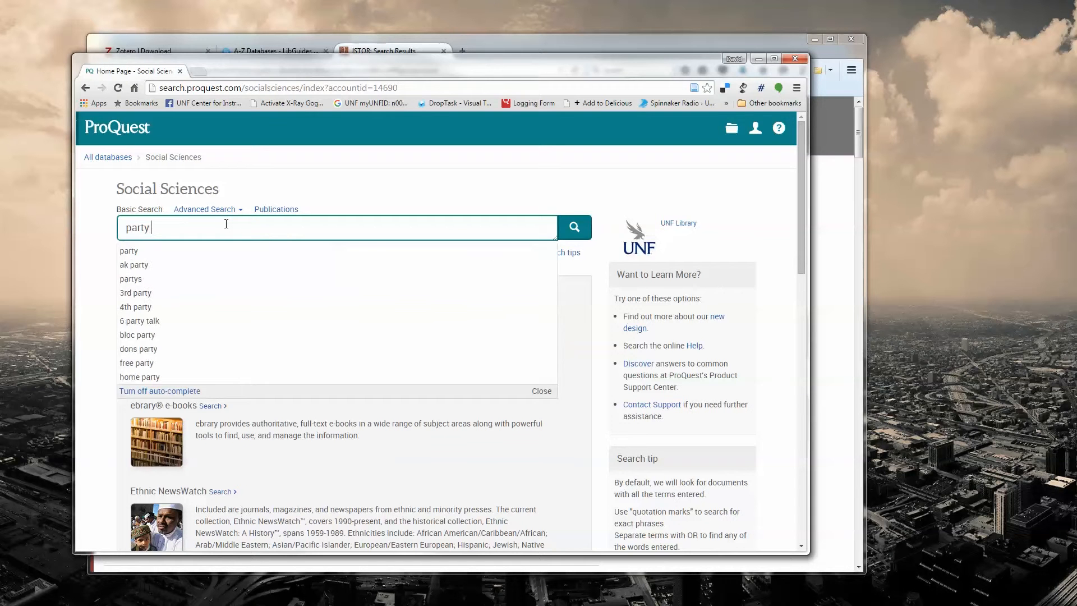
pyautogui.write('identification')
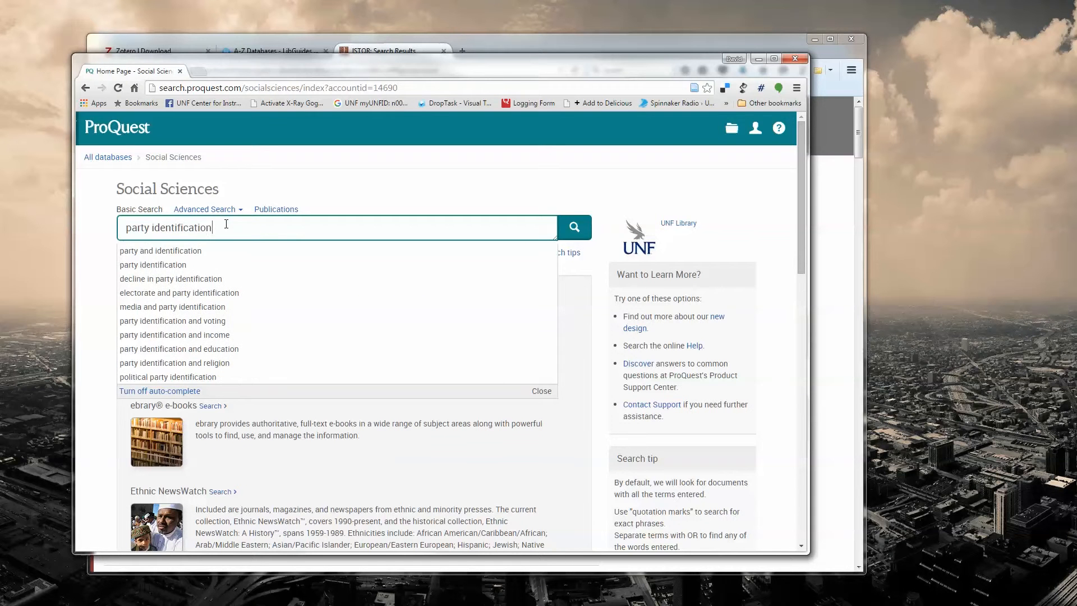
pyautogui.press('Return')
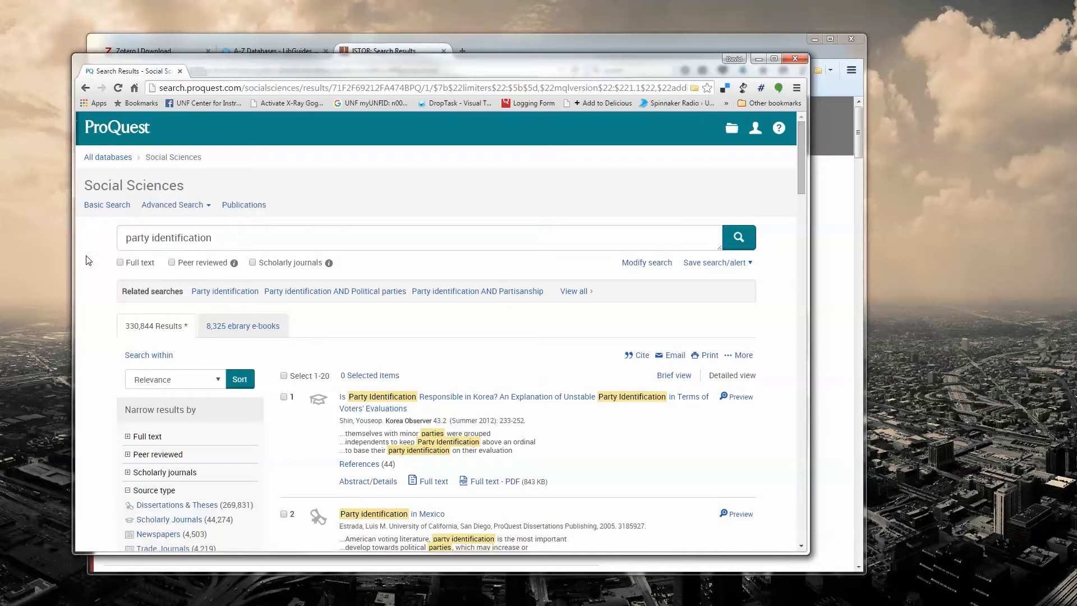
# Step: Limit the ProQuest search to full text, peer reviewed and scholarly journals, and rerun it
pyautogui.click(120, 263)
pyautogui.click(172, 264)
pyautogui.click(253, 264)
pyautogui.click(743, 241)
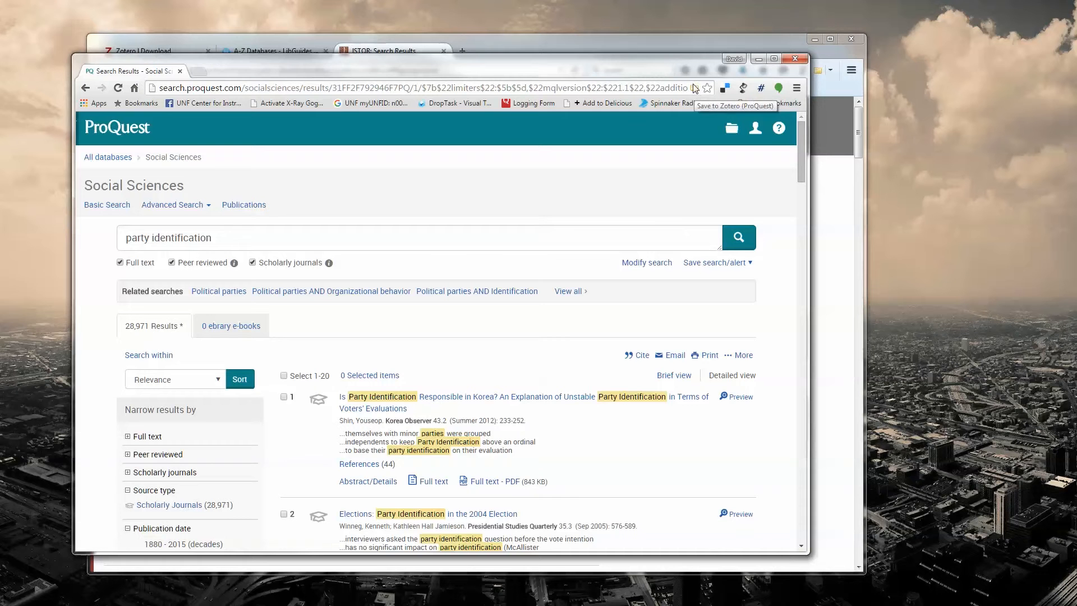
# Step: Open the article "Untangling Political Ideology and Party Identification in the United States" and save it to Zotero
pyautogui.scroll(-5, 429, 365)
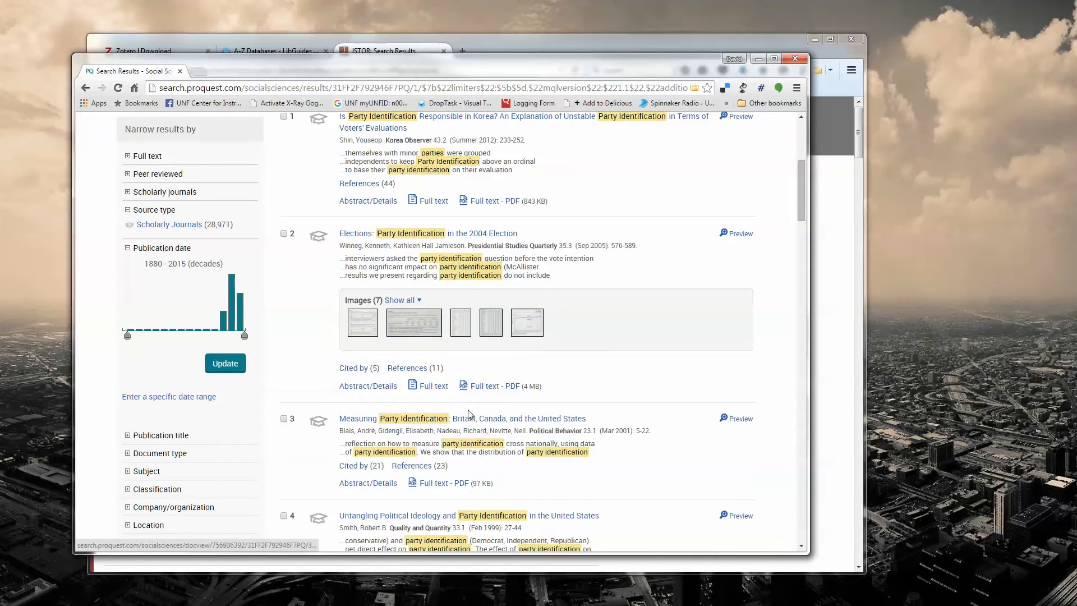
pyautogui.scroll(-2, 503, 364)
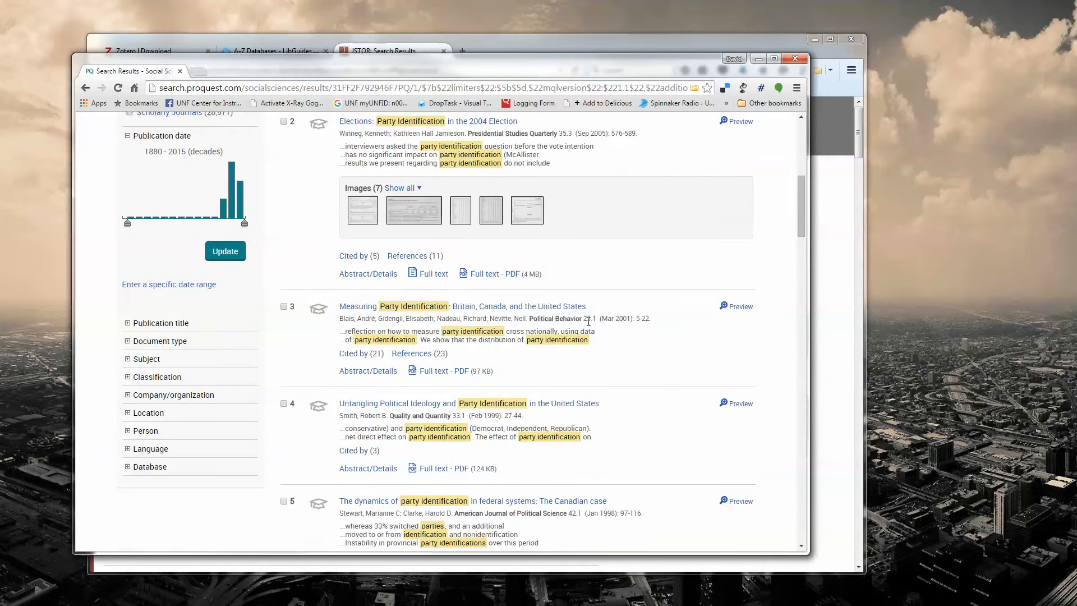
pyautogui.scroll(-1, 471, 344)
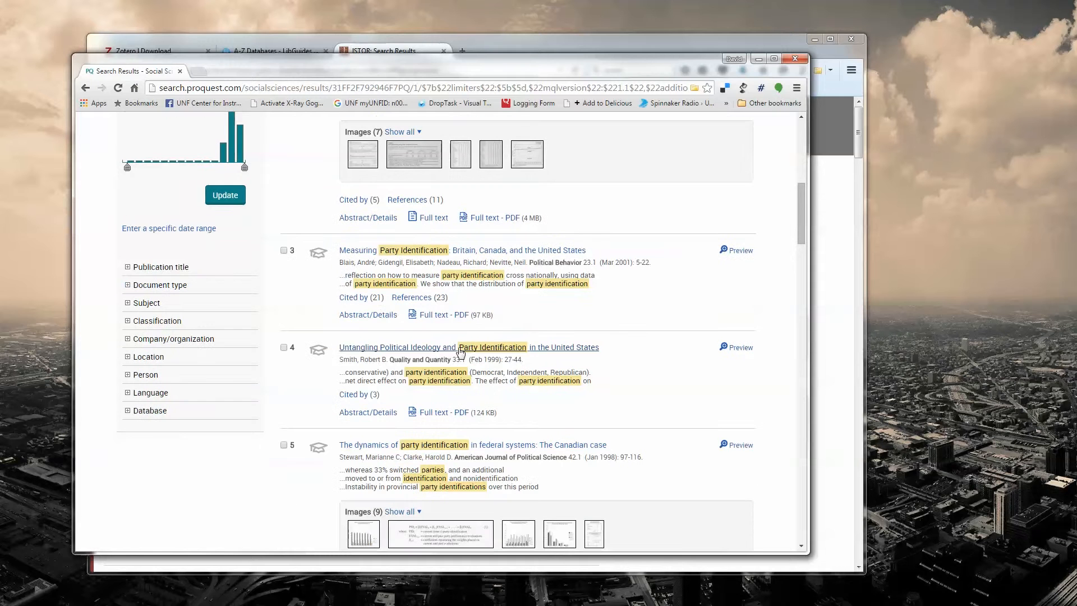
pyautogui.click(503, 351)
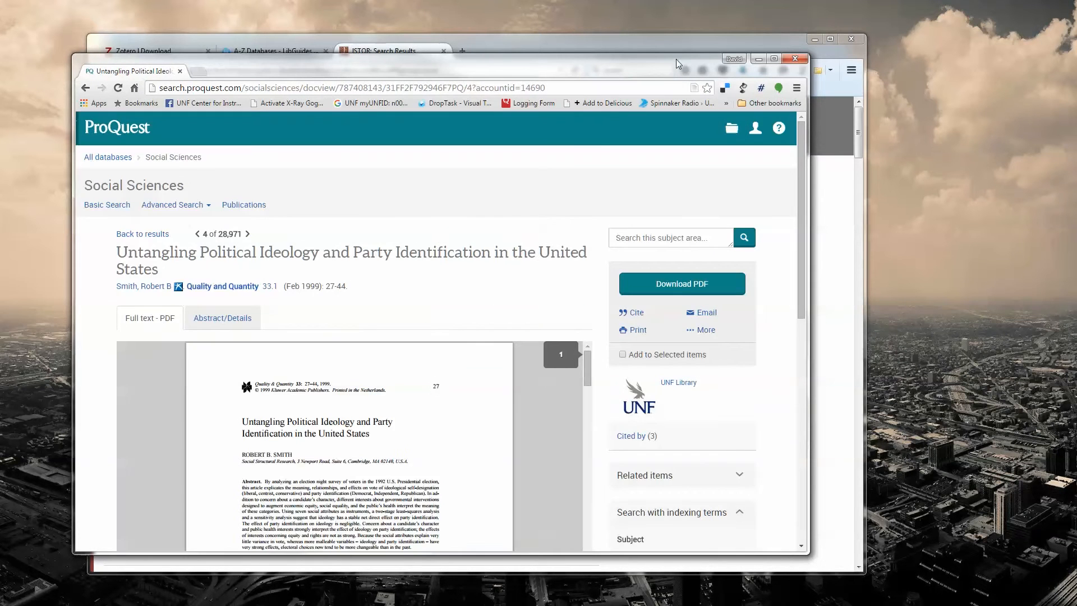
pyautogui.click(694, 88)
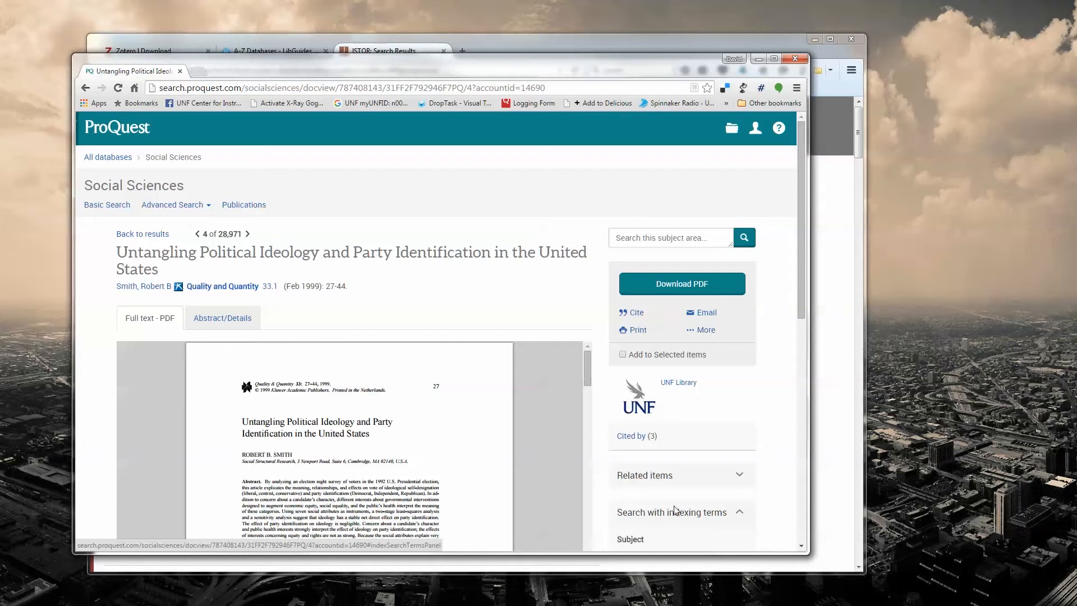
pyautogui.scroll(-2, 449, 309)
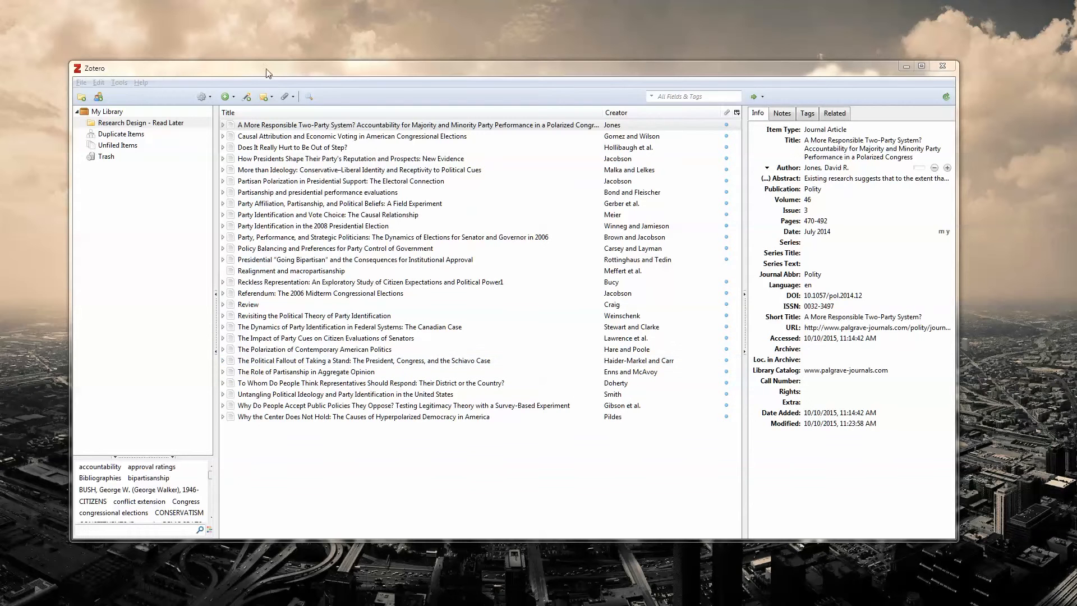
# Step: Switch to Zotero and view the details of "Causal Attribution and Economic Voting" and "Does It Really Hurt to Be Out of Step?"
pyautogui.moveTo(267, 71); pyautogui.dragTo(295, 63)
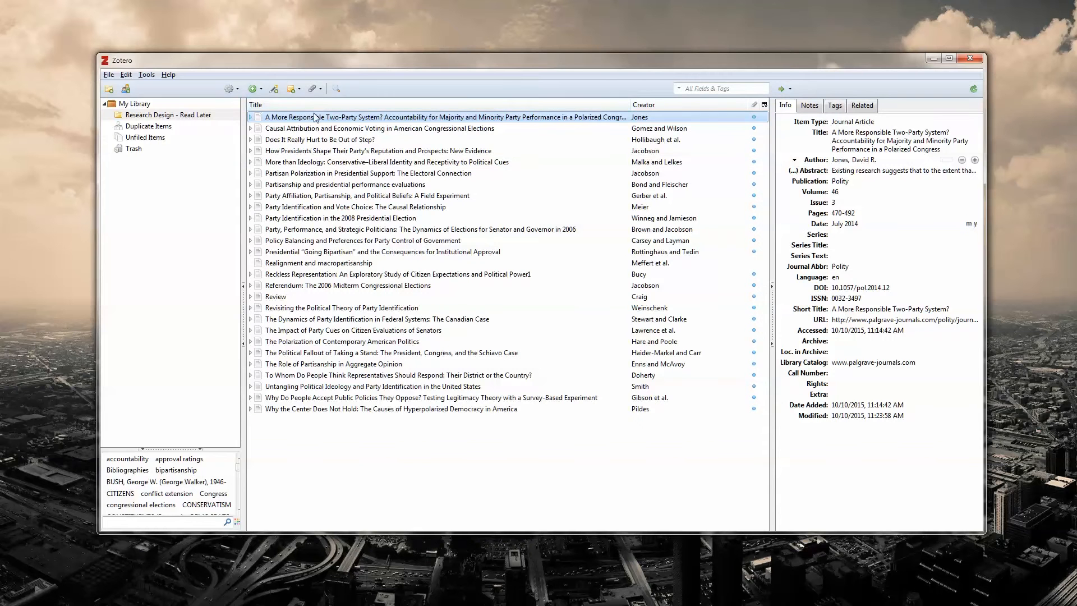
pyautogui.click(288, 129)
pyautogui.click(291, 140)
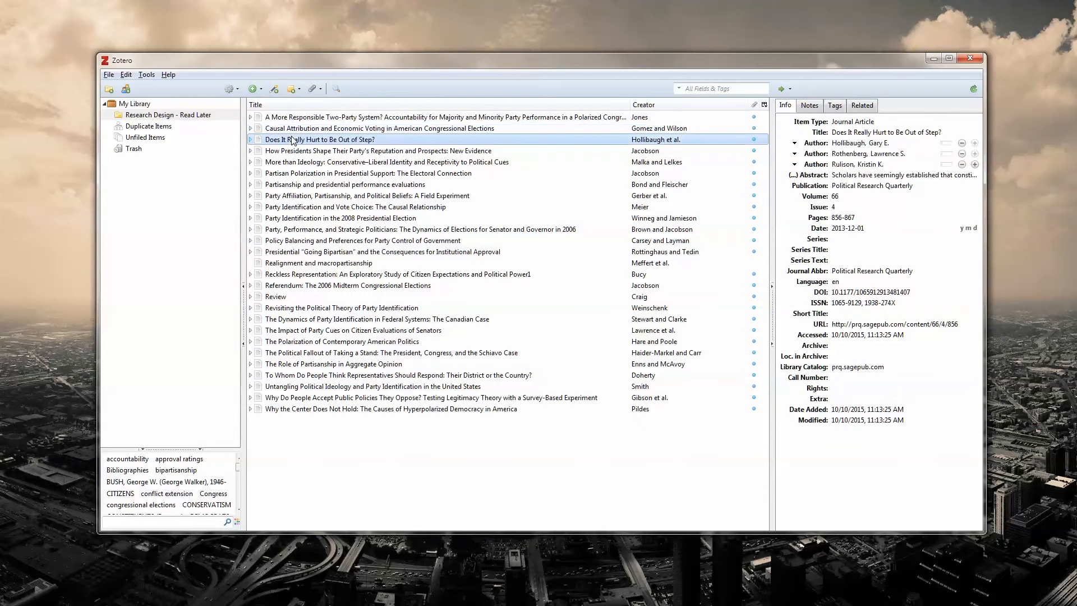
# Step: Open the attached PDF of "Partisan Polarization in Presidential Support: The Electoral Connection" and look through its first page
pyautogui.click(332, 174)
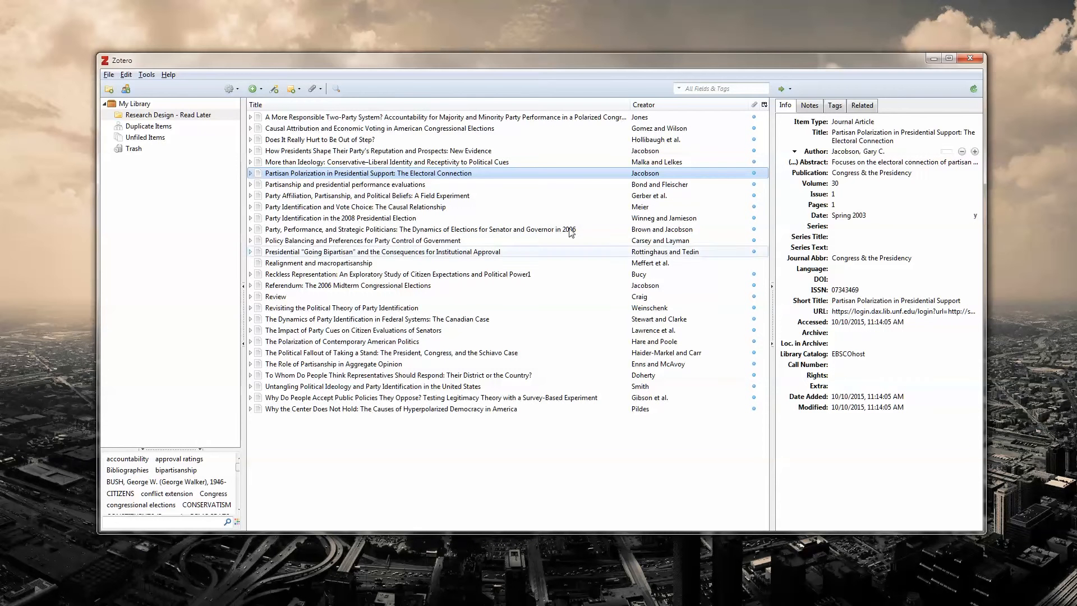
pyautogui.doubleClick(366, 174)
pyautogui.scroll(-5, 510, 246)
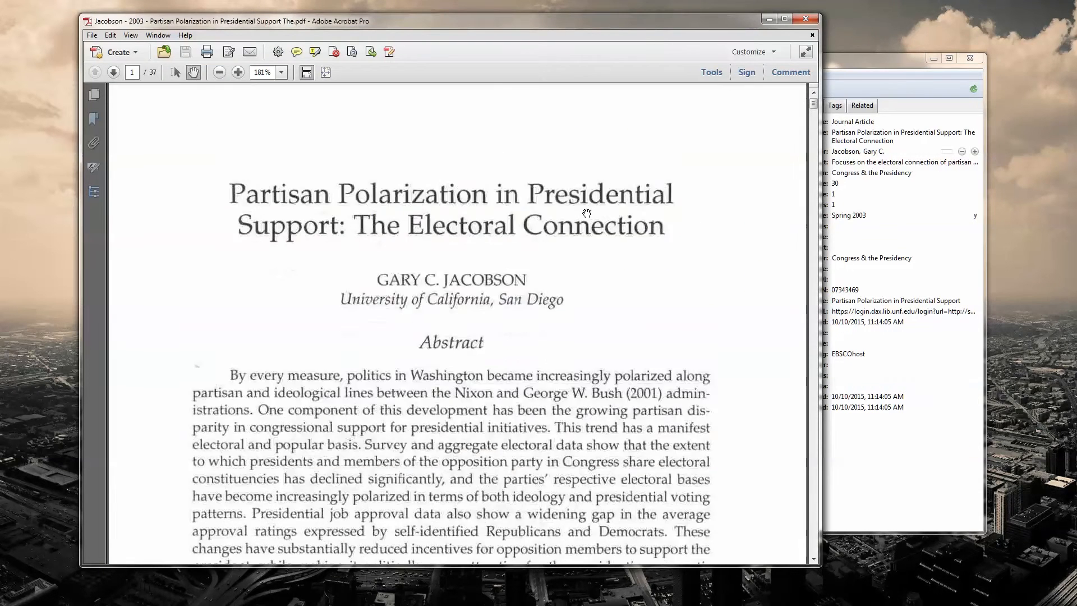
pyautogui.scroll(-10, 510, 245)
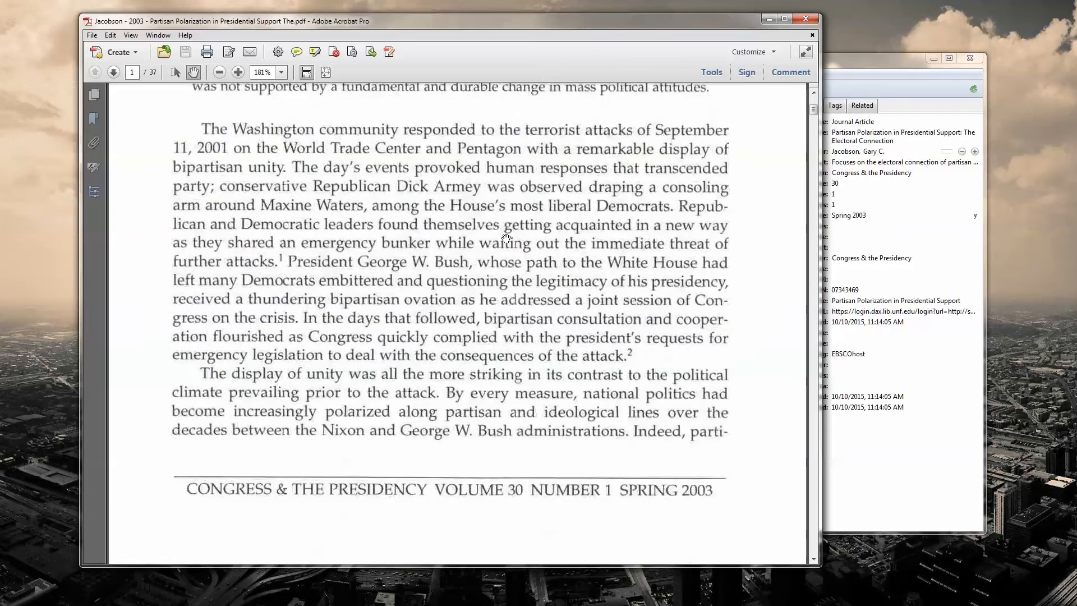
# Step: Close the PDF and add the note "This is a good article" to "Partisan Polarization in Presidential Support: The Electoral Connection" in Zotero
pyautogui.scroll(-3, 508, 240)
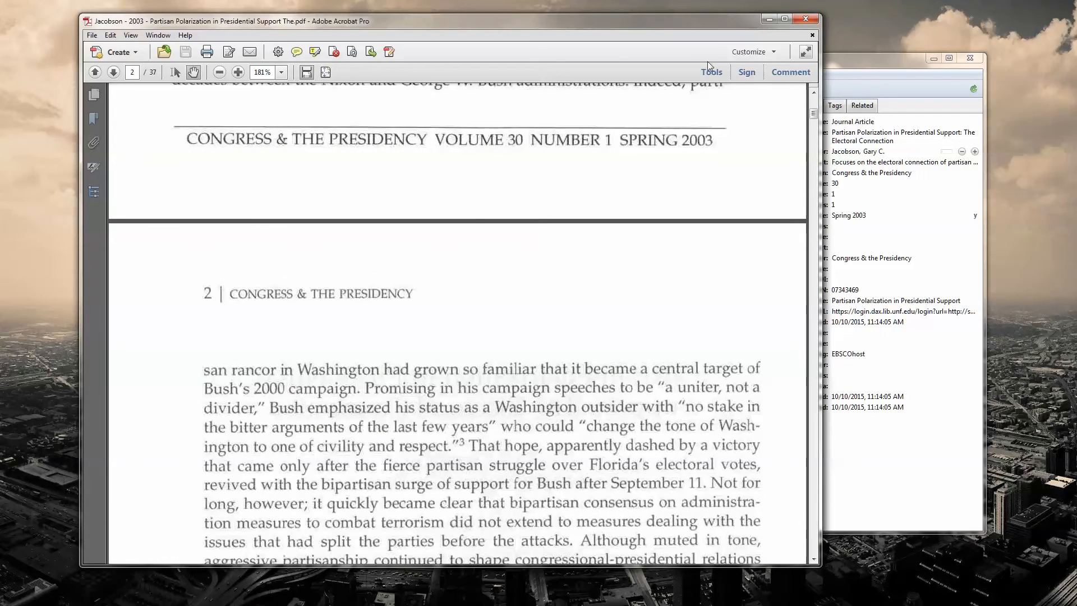
pyautogui.click(806, 19)
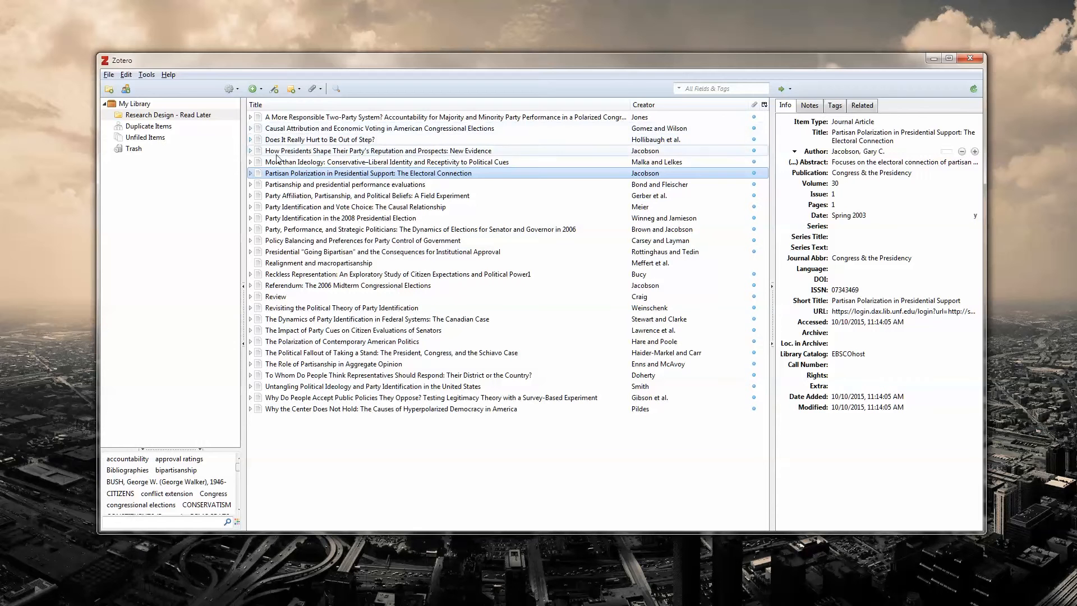
pyautogui.click(290, 89)
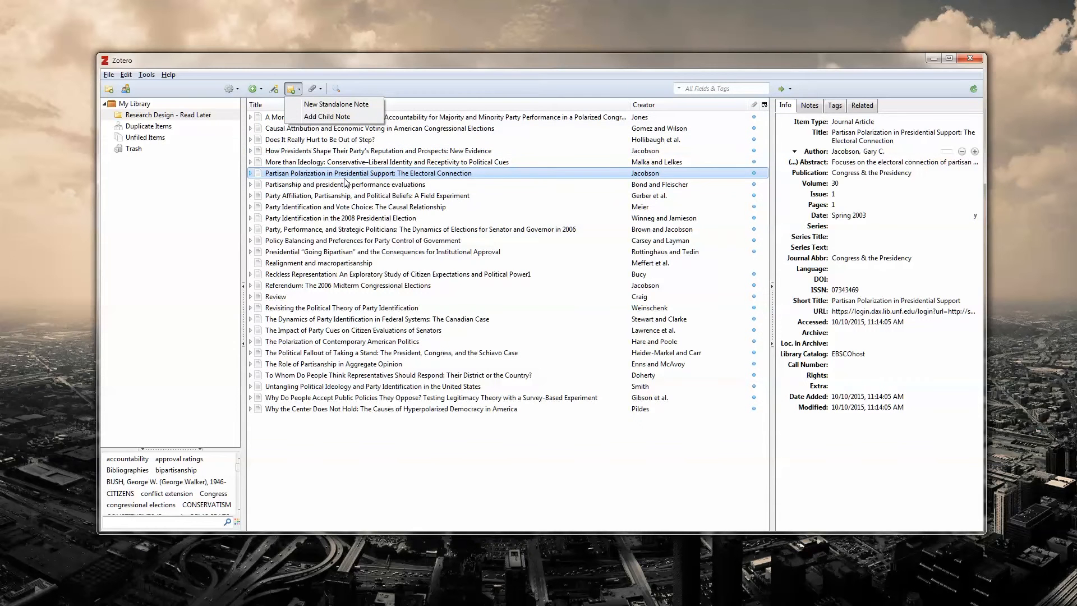
pyautogui.rightClick(306, 176)
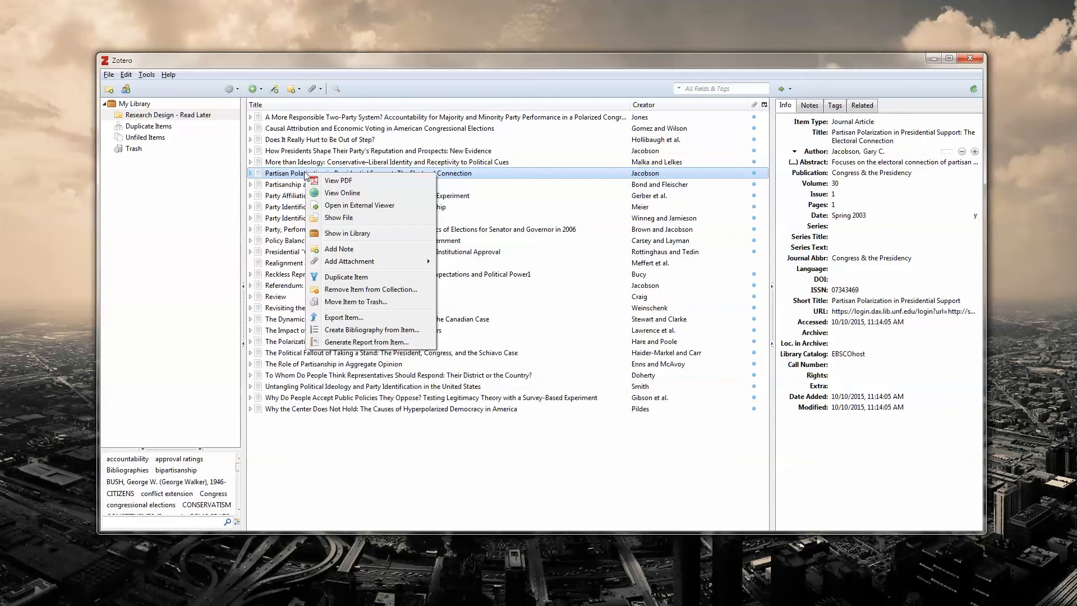
pyautogui.click(353, 251)
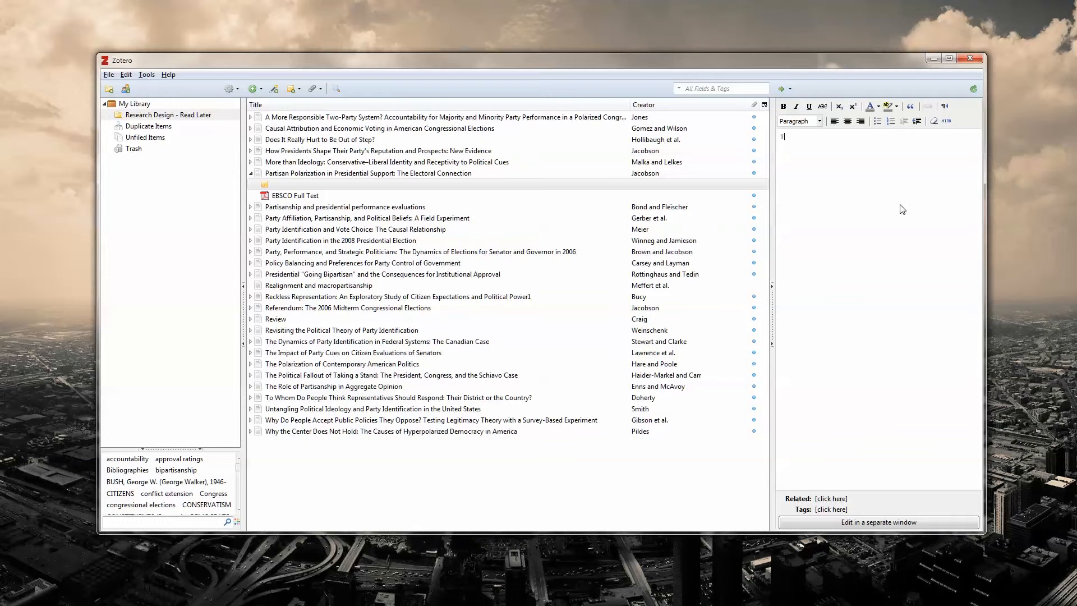
pyautogui.write('This is a good rticlea')
# Step: View the notes and tags of "Partisan Polarization in Presidential Support" and examine the collection's tag list
pyautogui.click(287, 174)
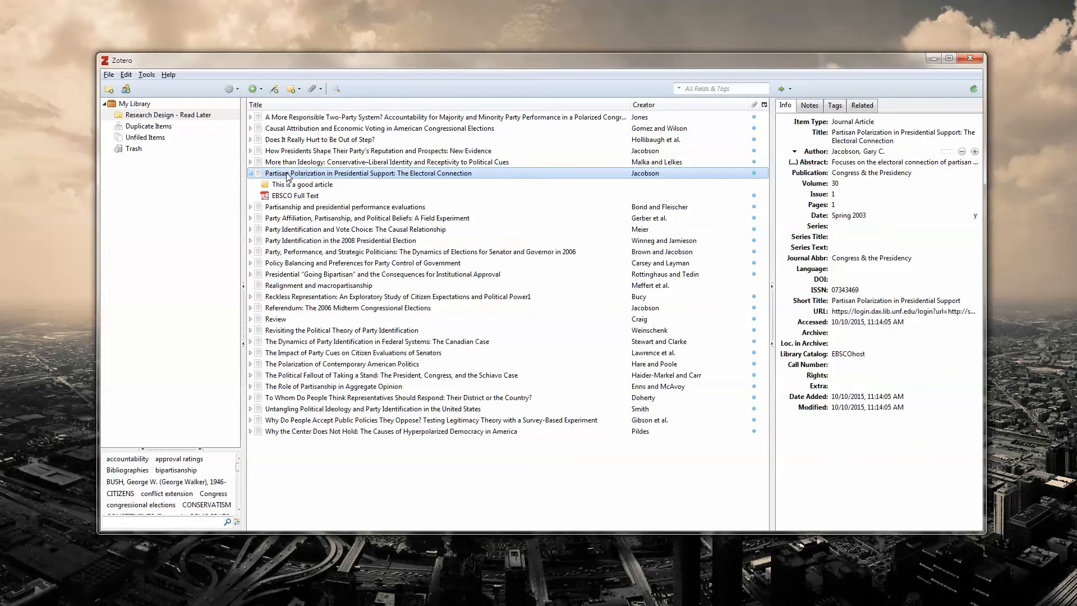
pyautogui.click(810, 105)
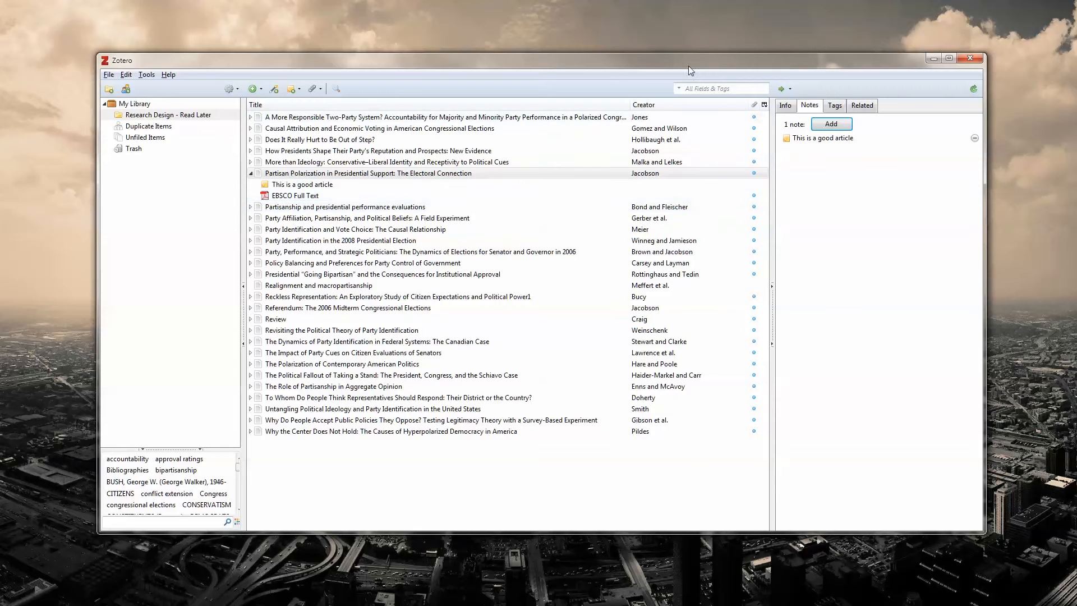
pyautogui.click(835, 109)
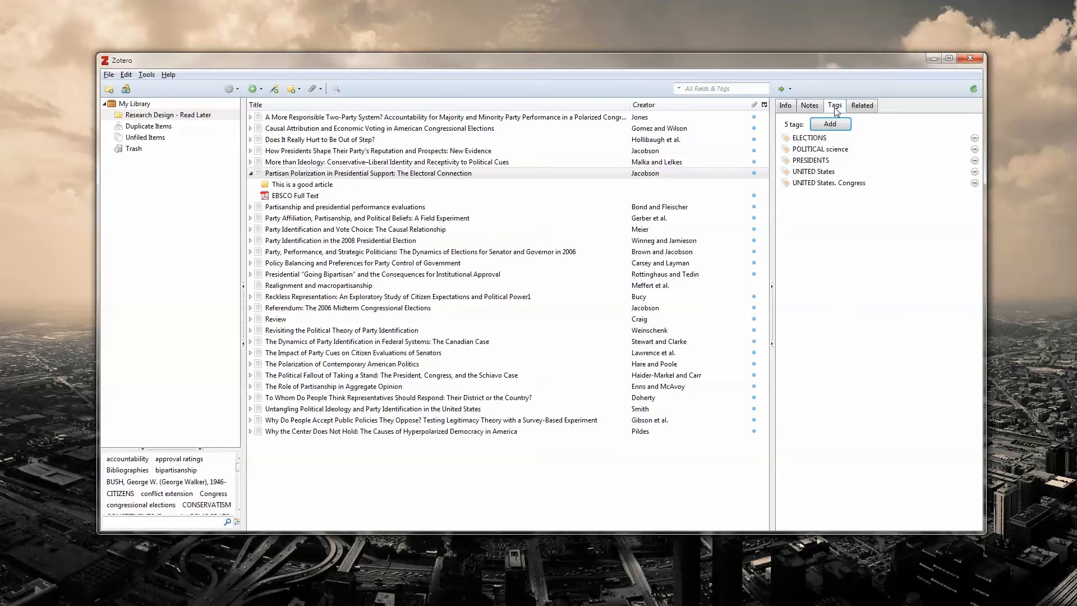
pyautogui.click(814, 138)
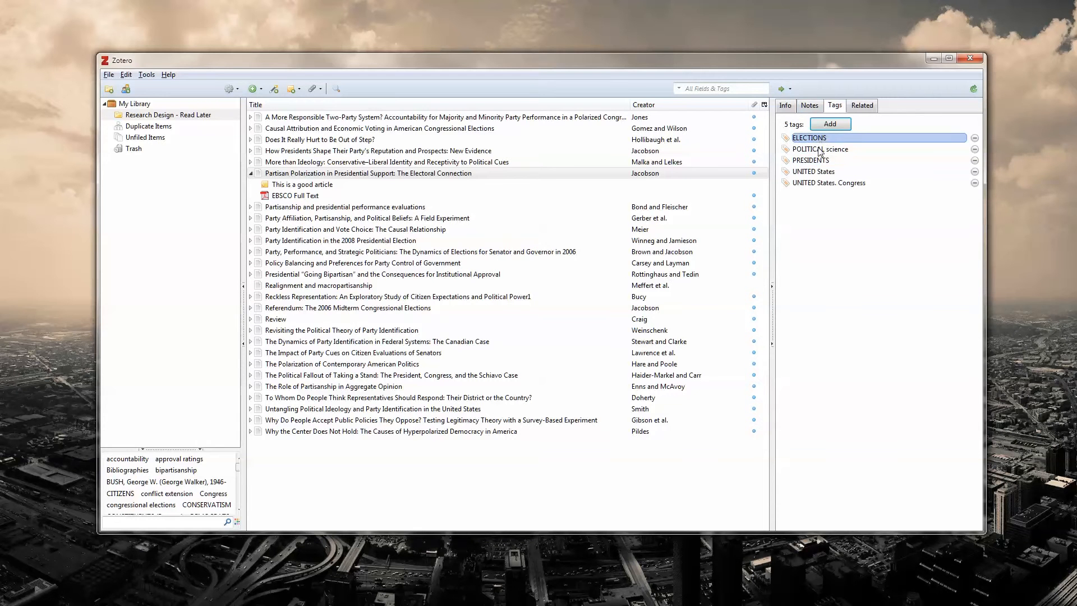
pyautogui.click(813, 171)
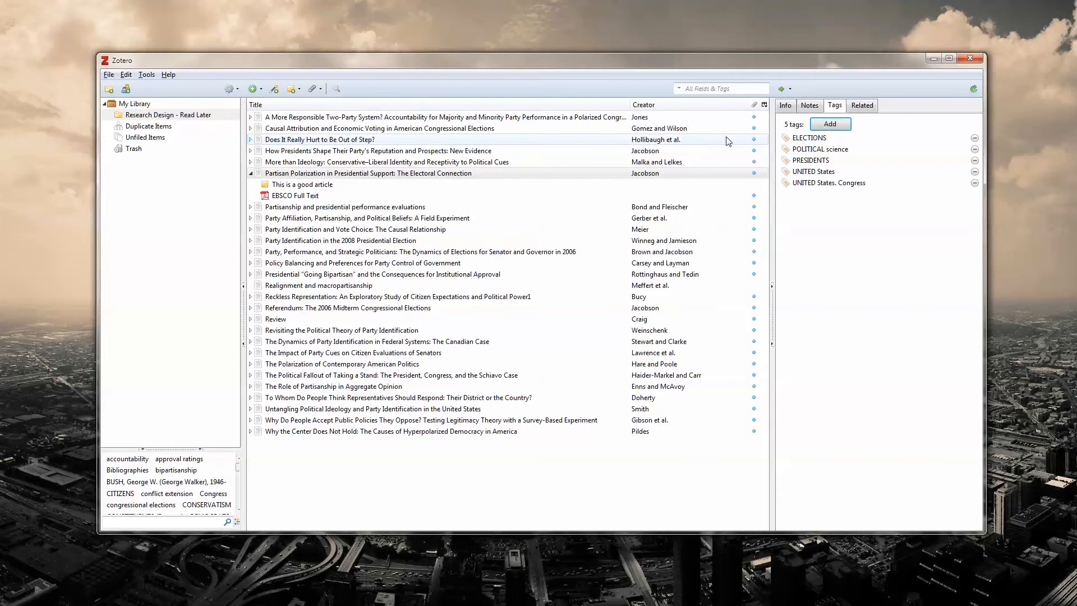
pyautogui.click(814, 150)
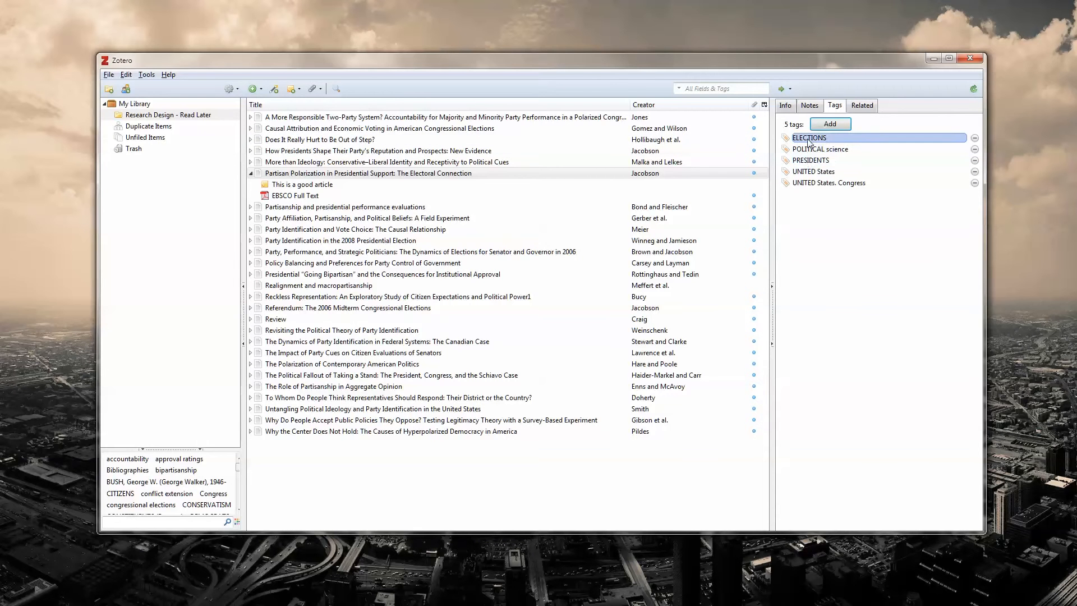
pyautogui.click(808, 172)
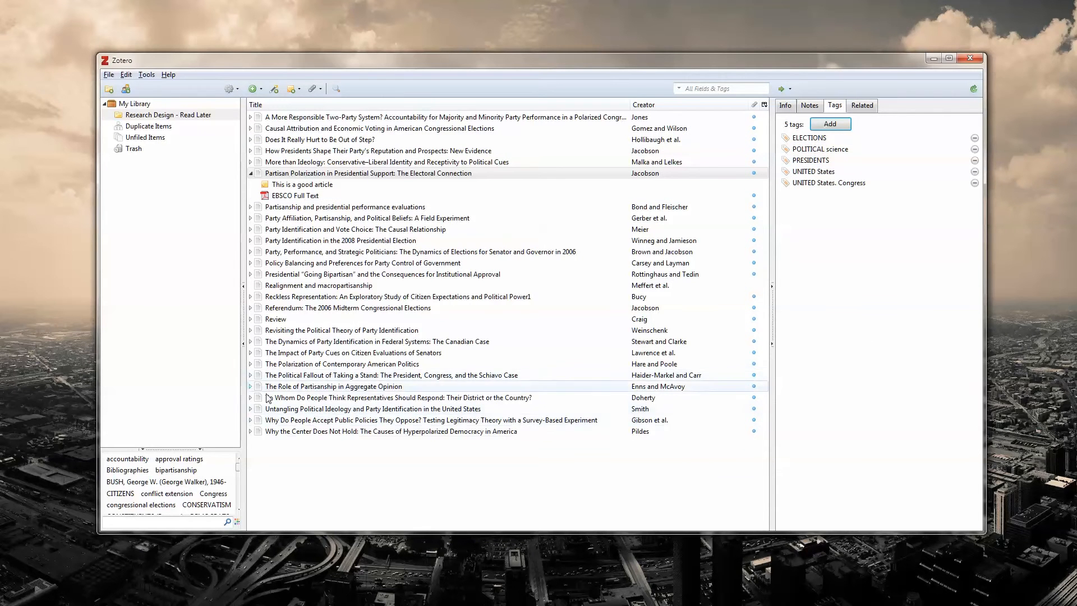
pyautogui.click(160, 461)
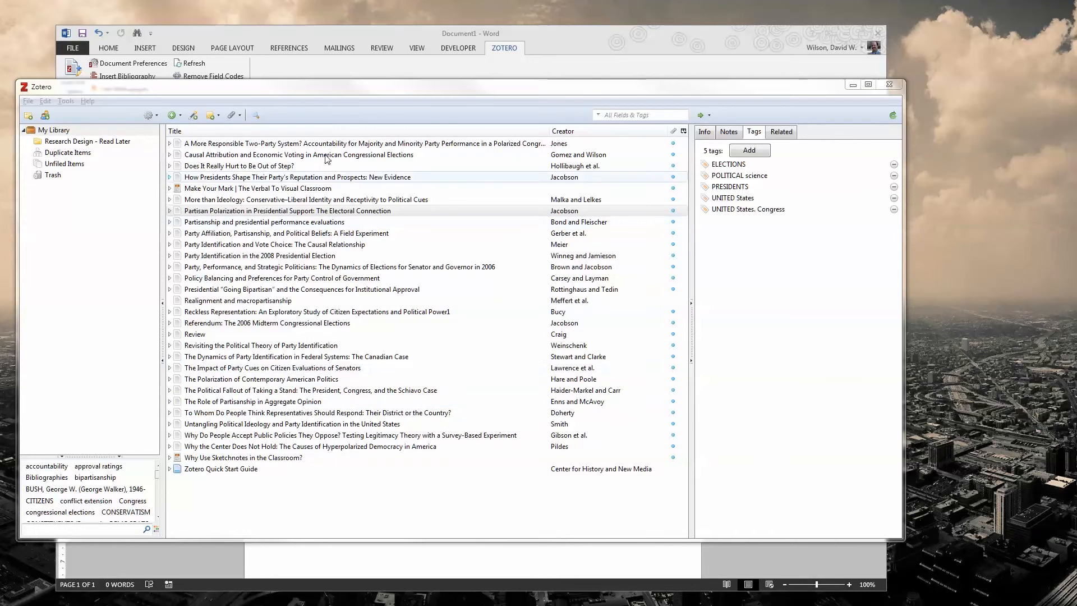
# Step: Insert a bibliography into the Word document from the library's first four articles plus "Realignment", "Revisiting", "The Role of Partisanship" and "Why Do People Accept"
pyautogui.click(290, 209)
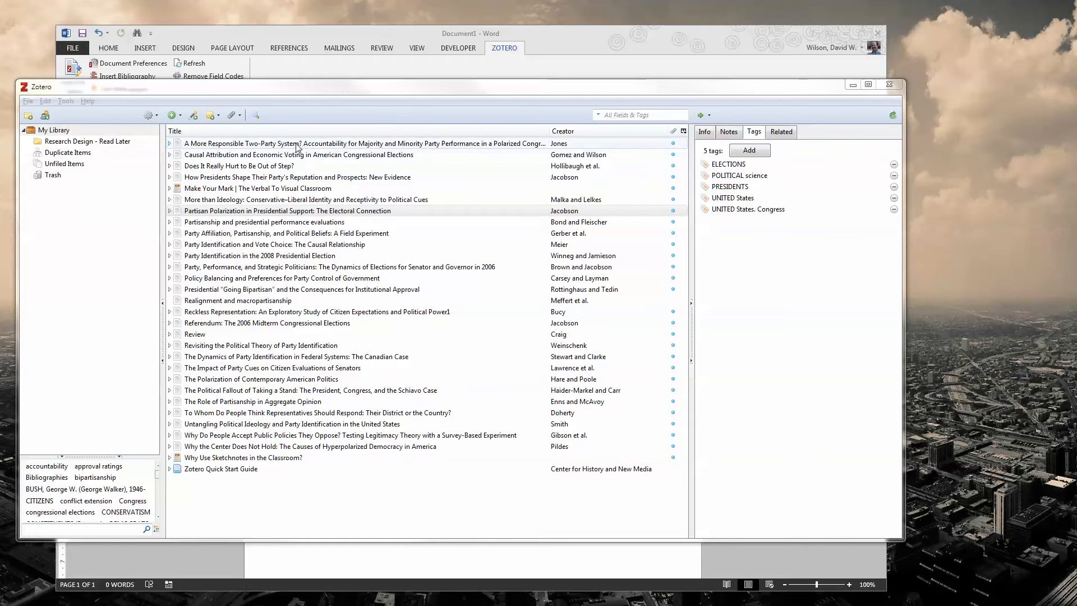
pyautogui.click(233, 145)
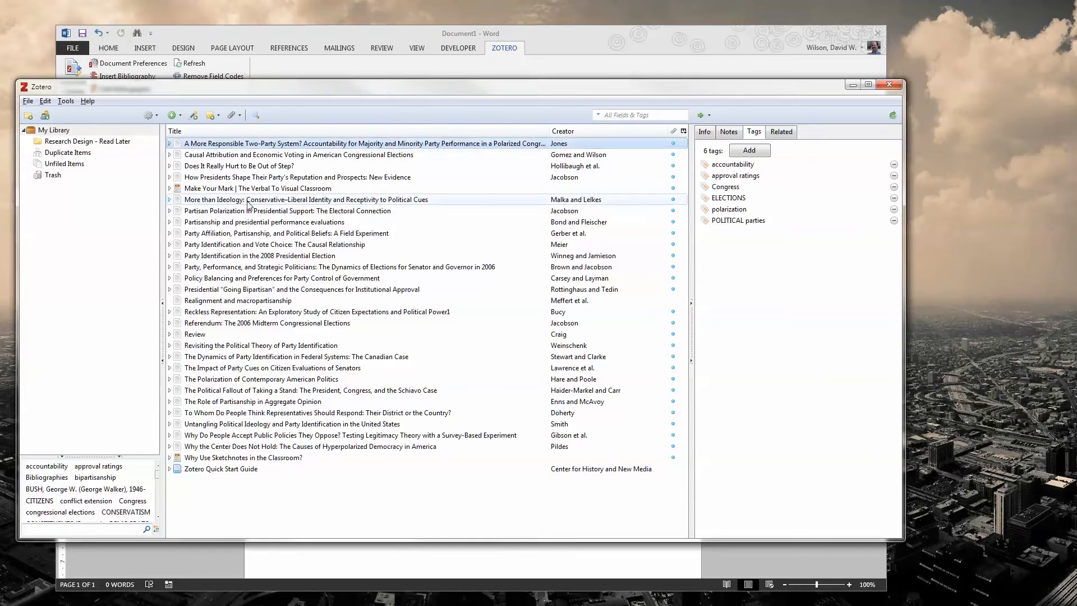
pyautogui.keyDown('shift'); pyautogui.click(270, 179); pyautogui.keyUp('shift')
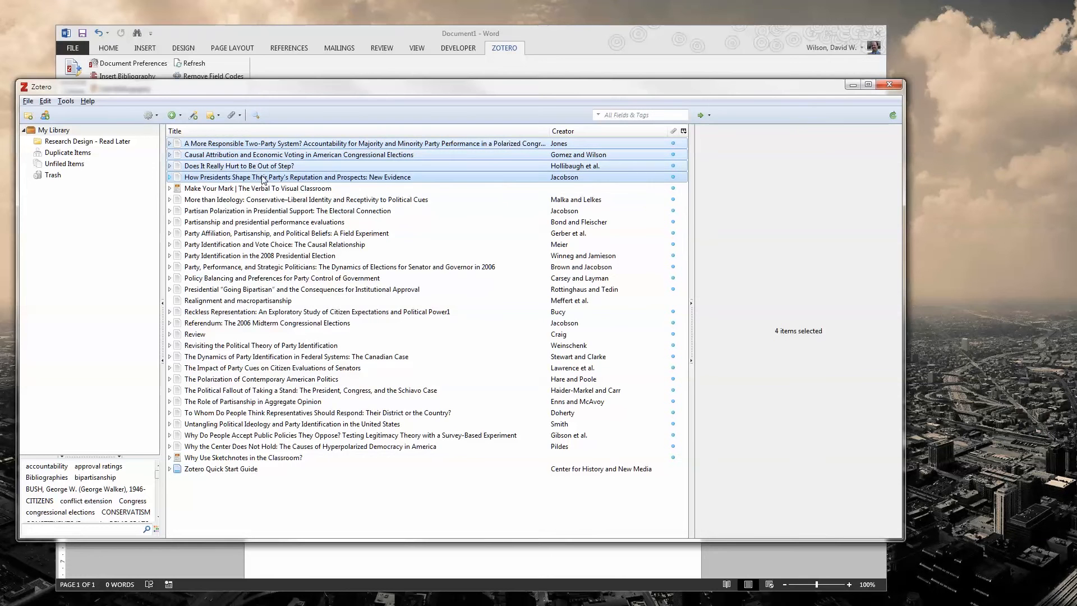
pyautogui.press('ctrl')
pyautogui.keyDown('ctrl'); pyautogui.click(235, 346); pyautogui.keyUp('ctrl')
pyautogui.keyDown('ctrl'); pyautogui.click(258, 401); pyautogui.keyUp('ctrl')
pyautogui.keyDown('ctrl'); pyautogui.click(270, 435); pyautogui.keyUp('ctrl')
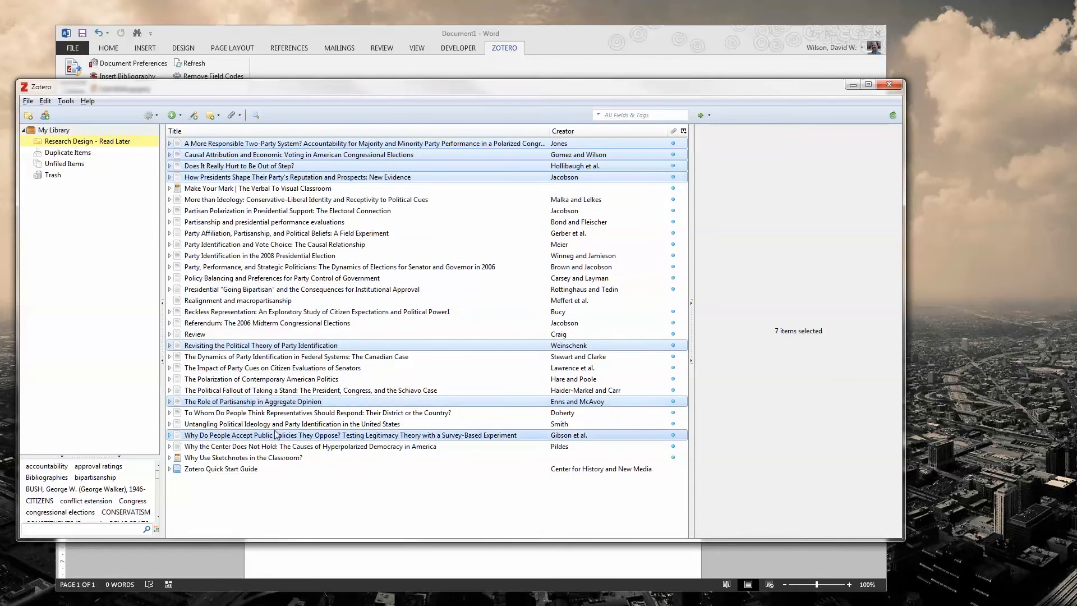
pyautogui.keyDown('ctrl'); pyautogui.click(255, 301); pyautogui.keyUp('ctrl')
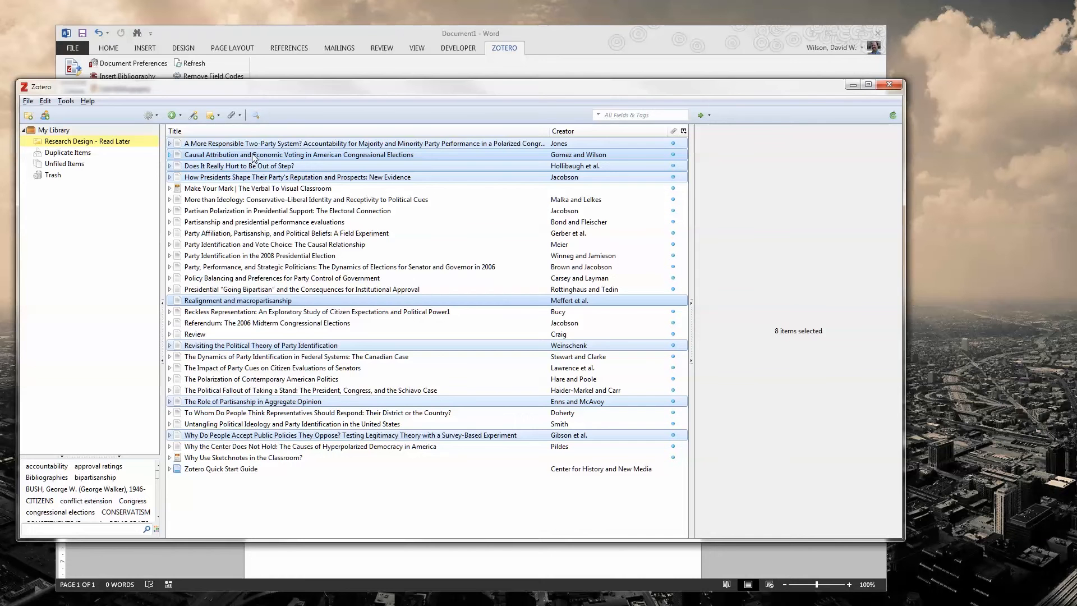
pyautogui.moveTo(170, 95); pyautogui.dragTo(309, 169)
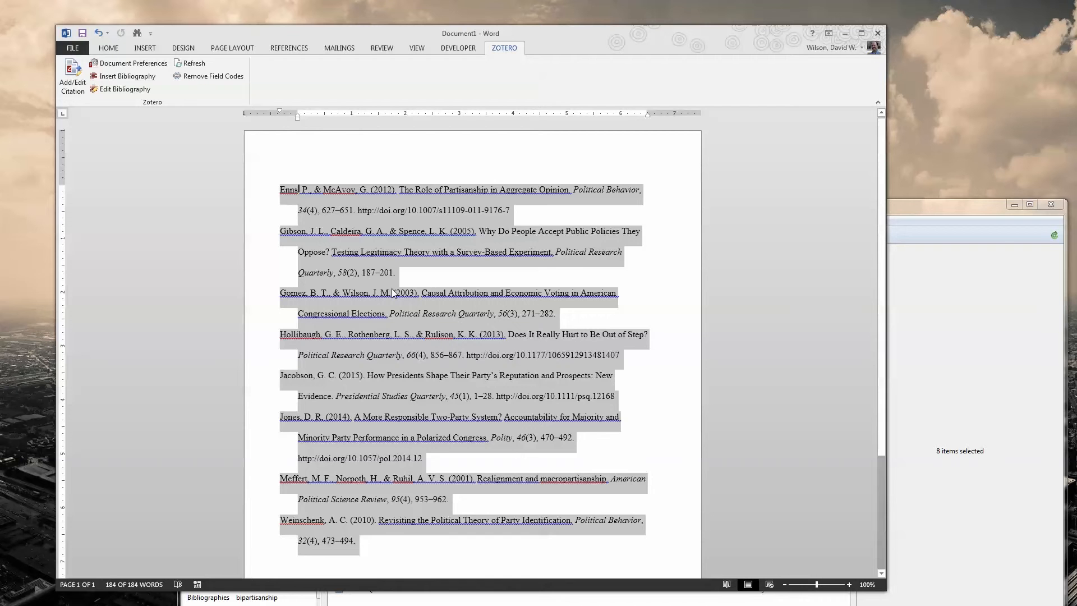
pyautogui.scroll(-5, 392, 292)
pyautogui.scroll(4, 385, 402)
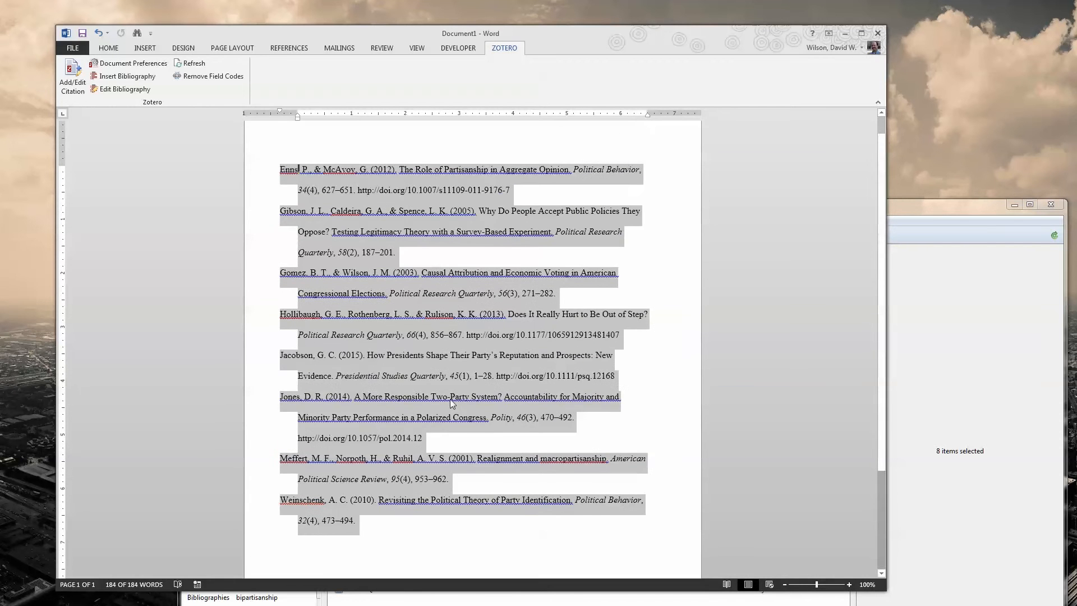
pyautogui.click(386, 538)
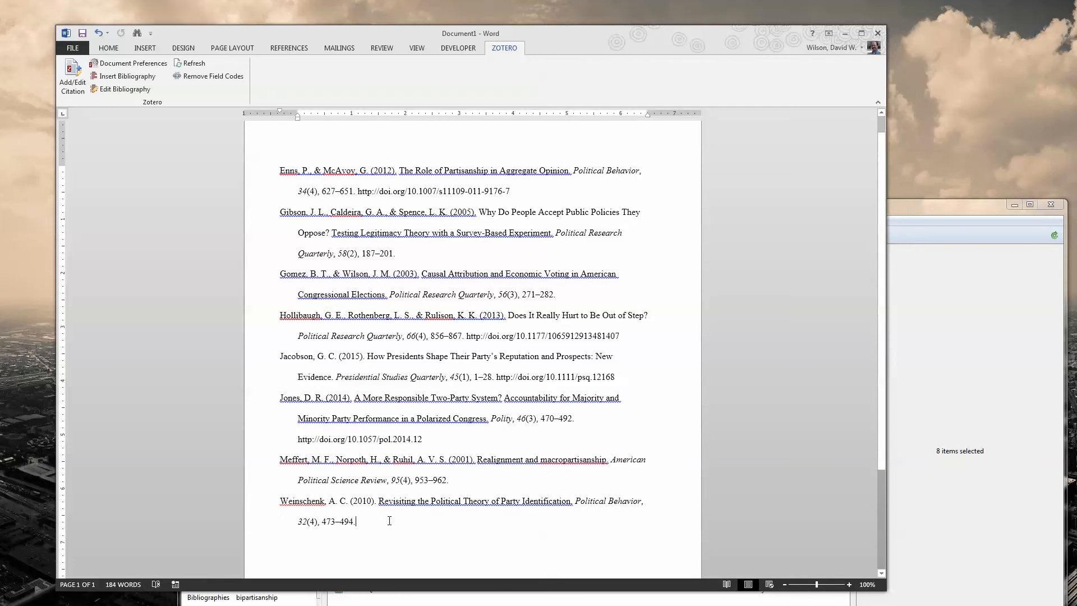
pyautogui.scroll(-3, 411, 392)
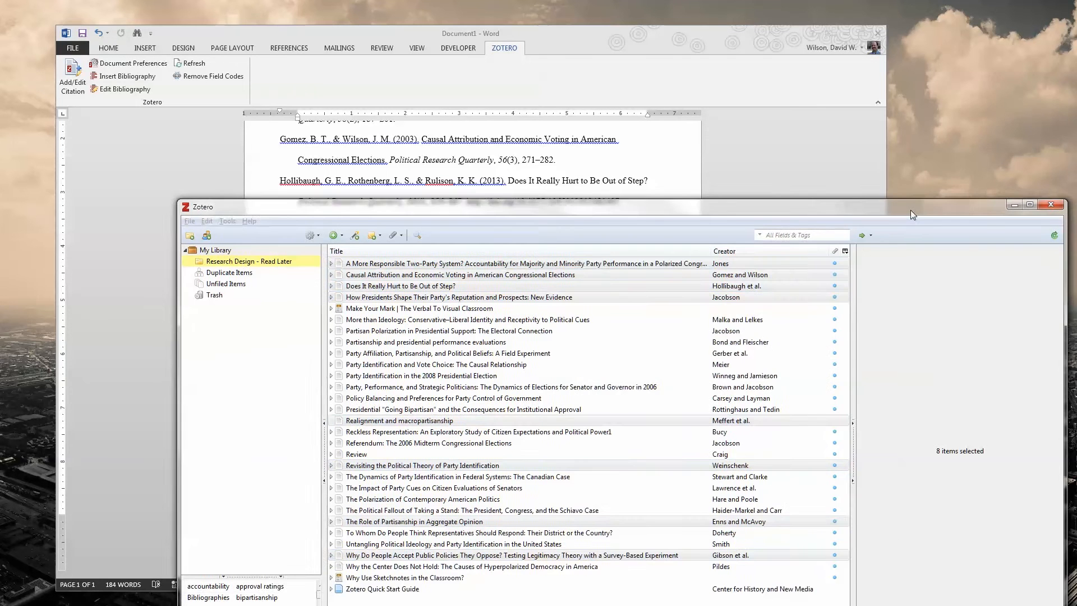
# Step: Copy the citation of "Partisanship and presidential performance evaluations" from Zotero and paste it below the bibliography in Word
pyautogui.moveTo(910, 210); pyautogui.dragTo(857, 143)
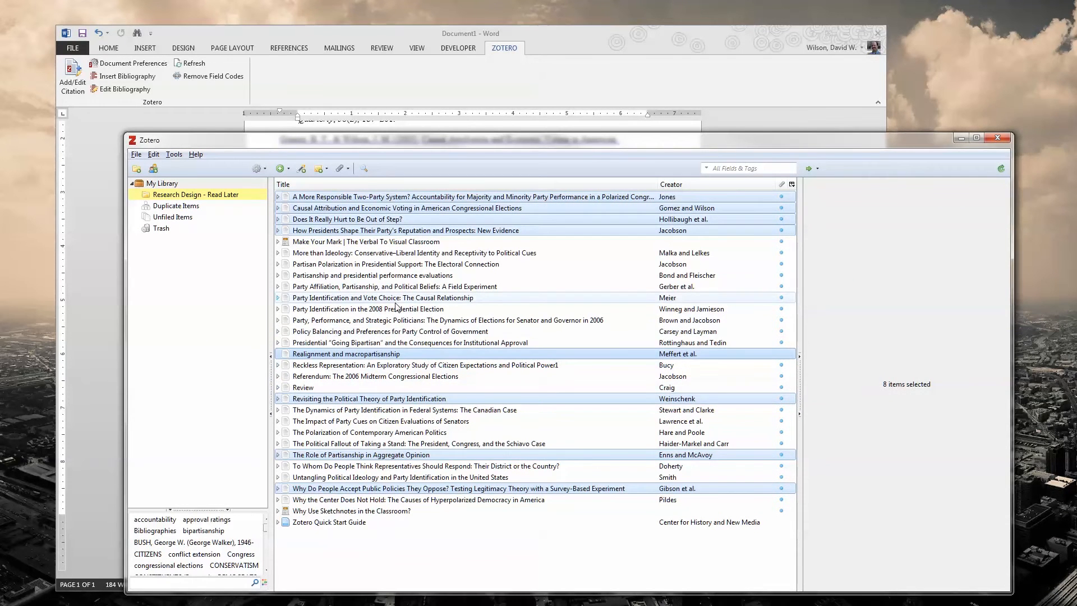
pyautogui.click(354, 276)
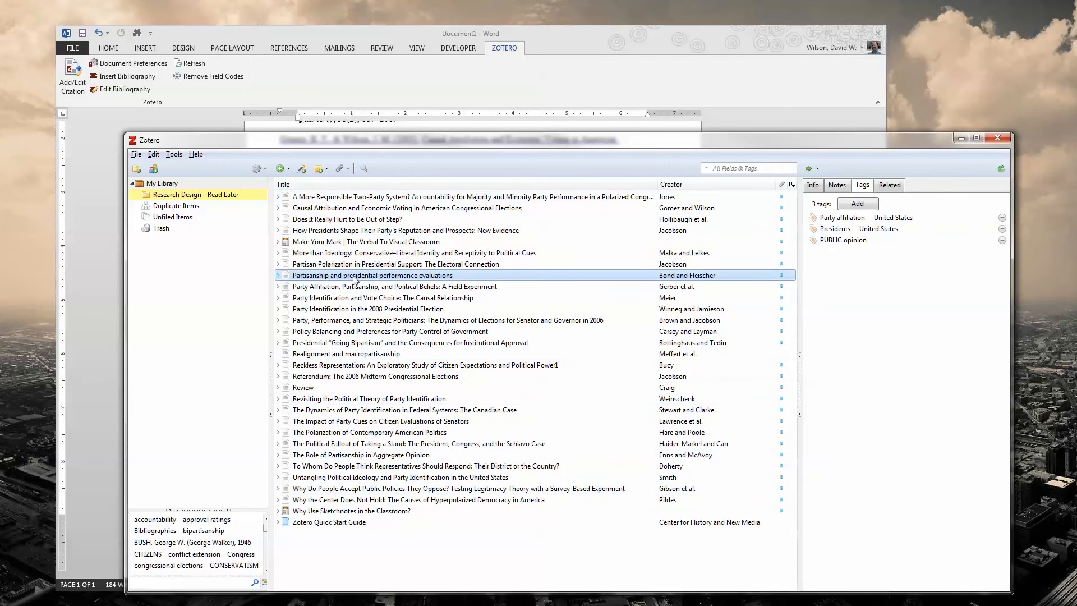
pyautogui.click(153, 155)
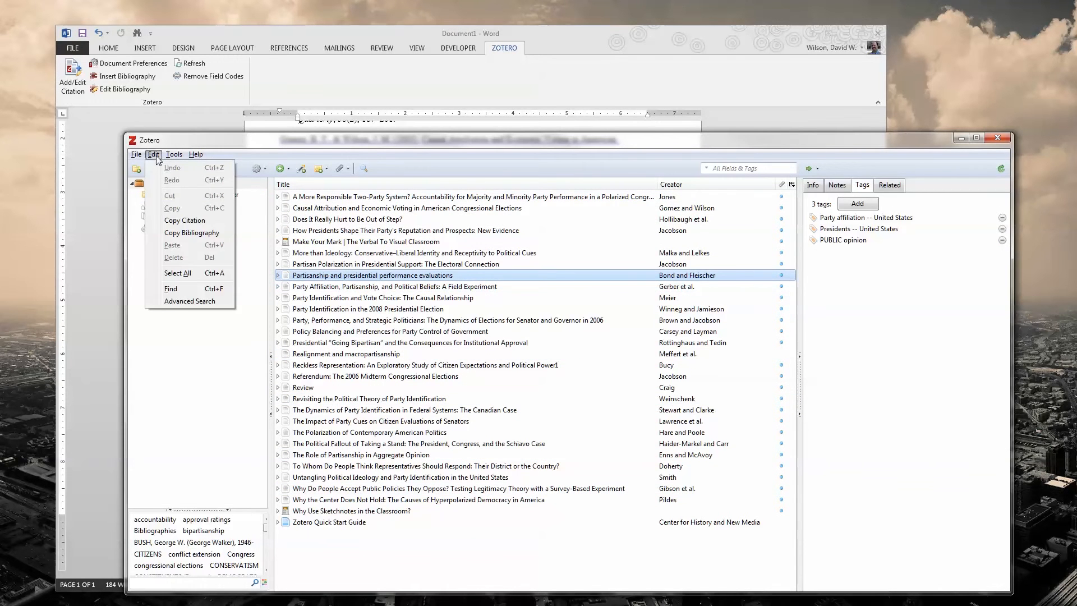
pyautogui.click(189, 221)
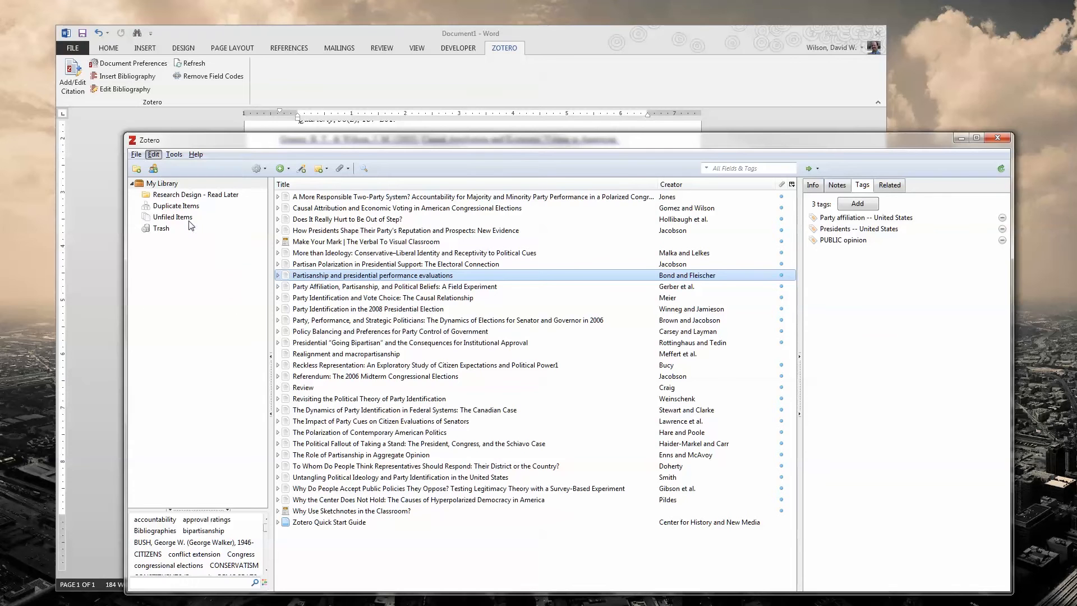
pyautogui.click(554, 34)
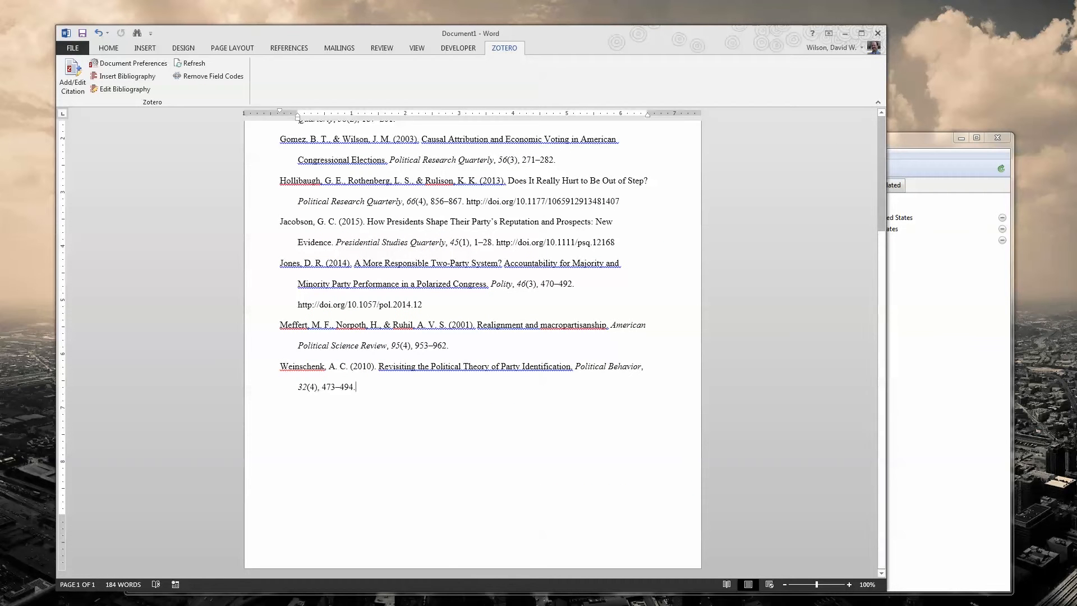
pyautogui.press('Return')
pyautogui.press('Return')
pyautogui.rightClick(287, 424)
pyautogui.click(345, 473)
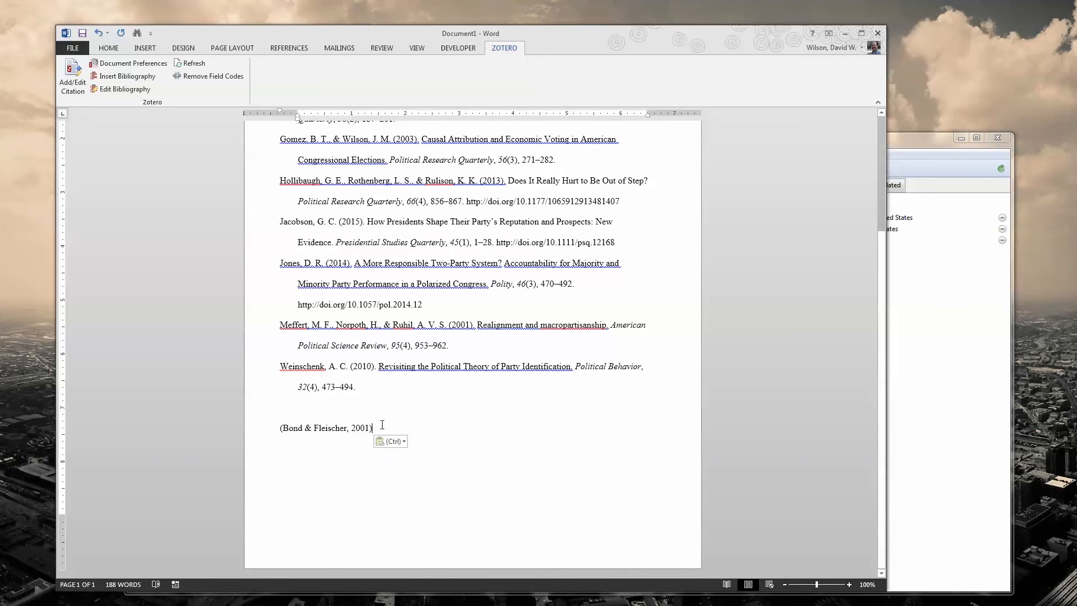
# Step: Delete the bibliography and citation from the Word document, leaving it blank, and return to Zotero
pyautogui.moveTo(384, 428); pyautogui.dragTo(187, 134)
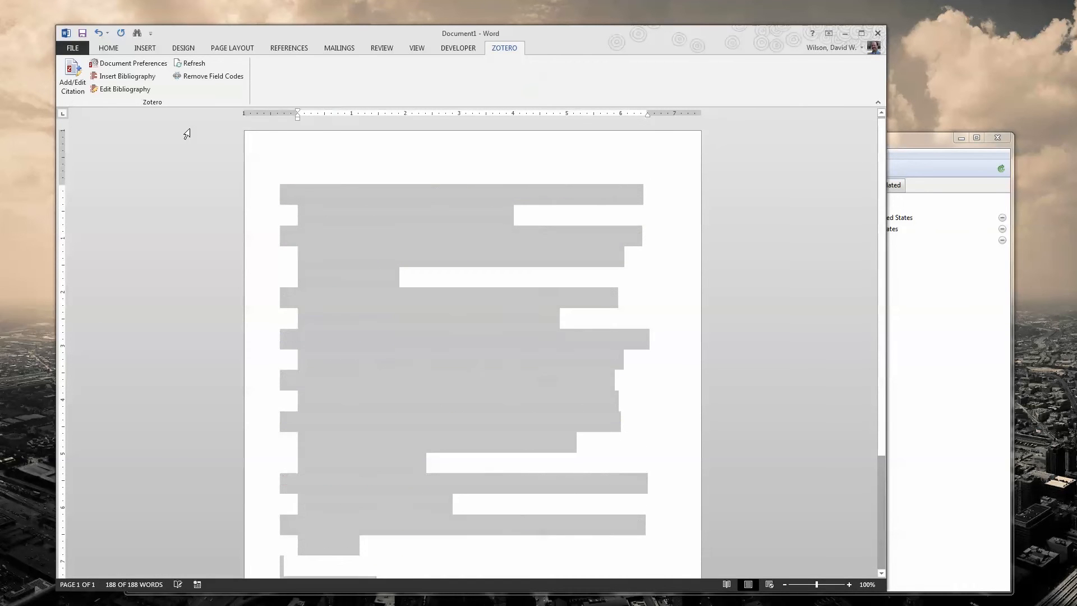
pyautogui.press('Delete')
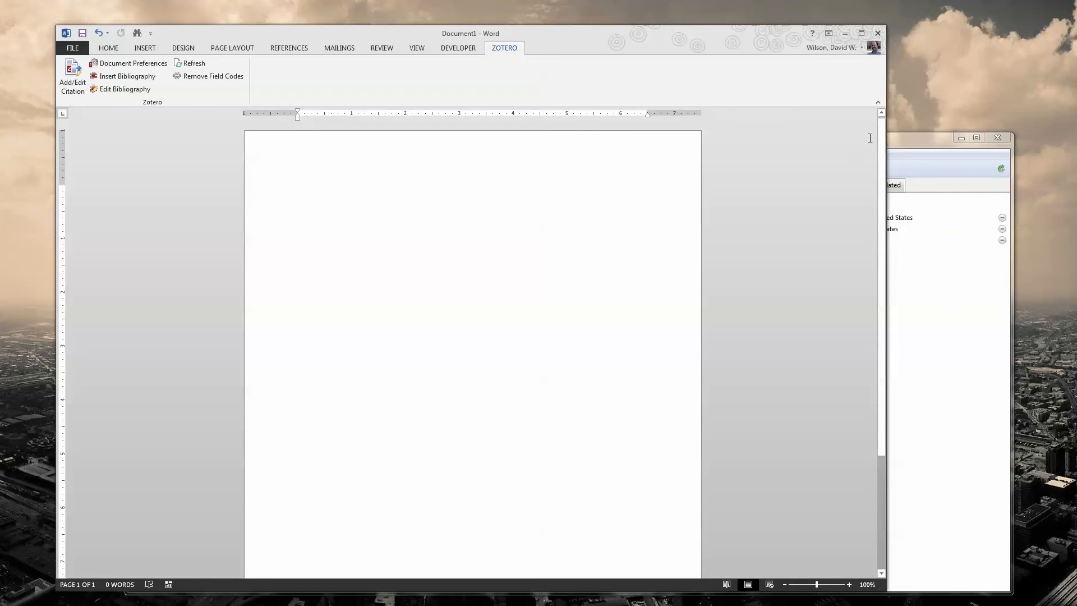
pyautogui.click(924, 141)
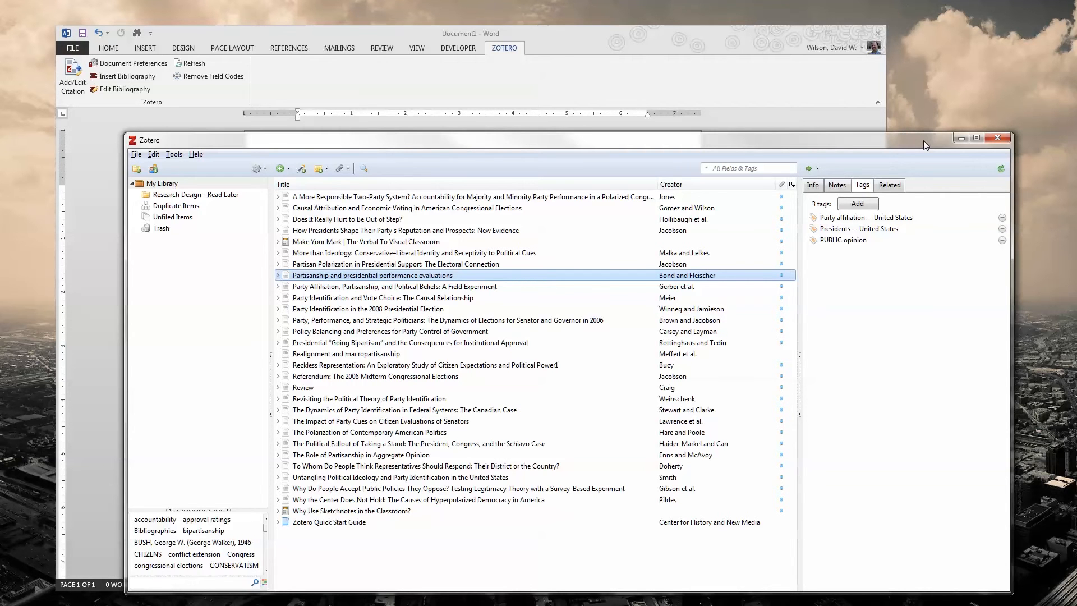
# Step: Open the citation style manager in Zotero's preferences and look through the installed styles
pyautogui.click(173, 154)
pyautogui.click(199, 212)
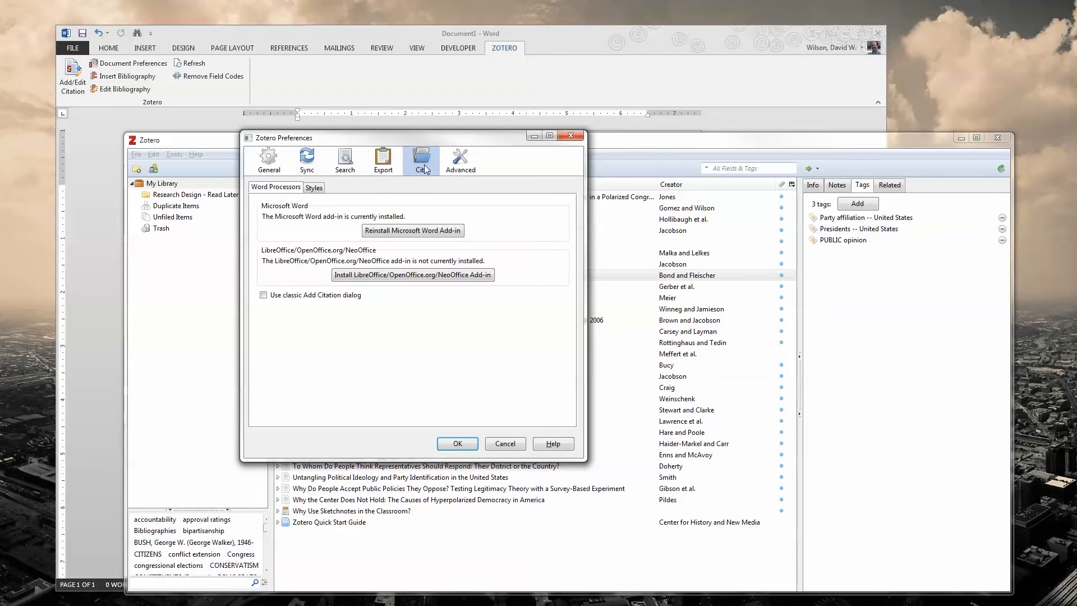
pyautogui.click(314, 188)
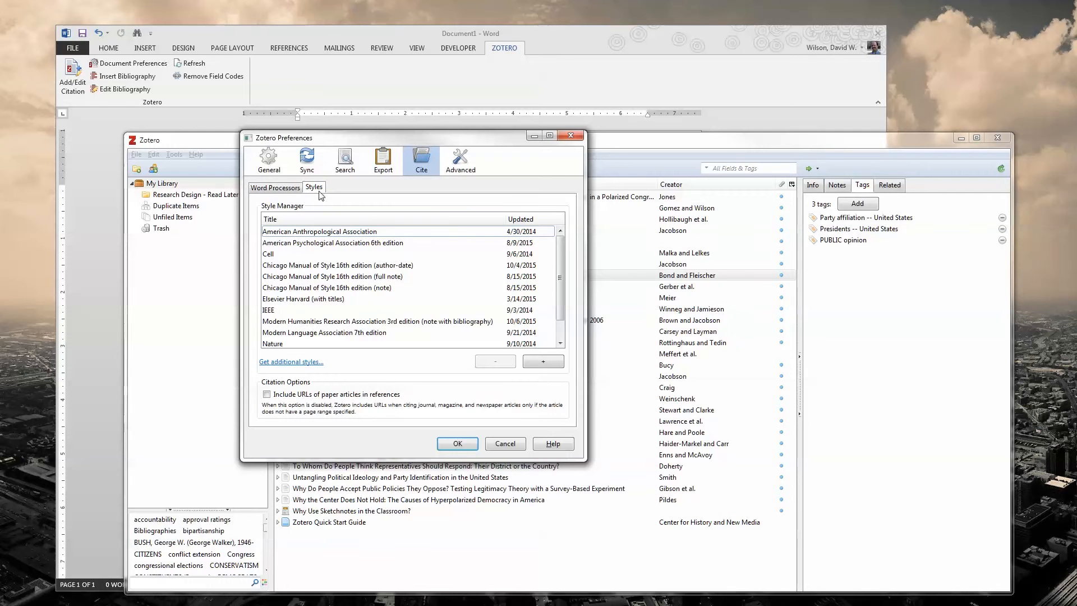
pyautogui.moveTo(560, 262)
pyautogui.mouseDown()
pyautogui.moveTo(559, 295)
pyautogui.moveTo(554, 245)
pyautogui.mouseUp()
# Step: Open the online Zotero Style Repository for additional citation styles and look over its style list
pyautogui.click(308, 363)
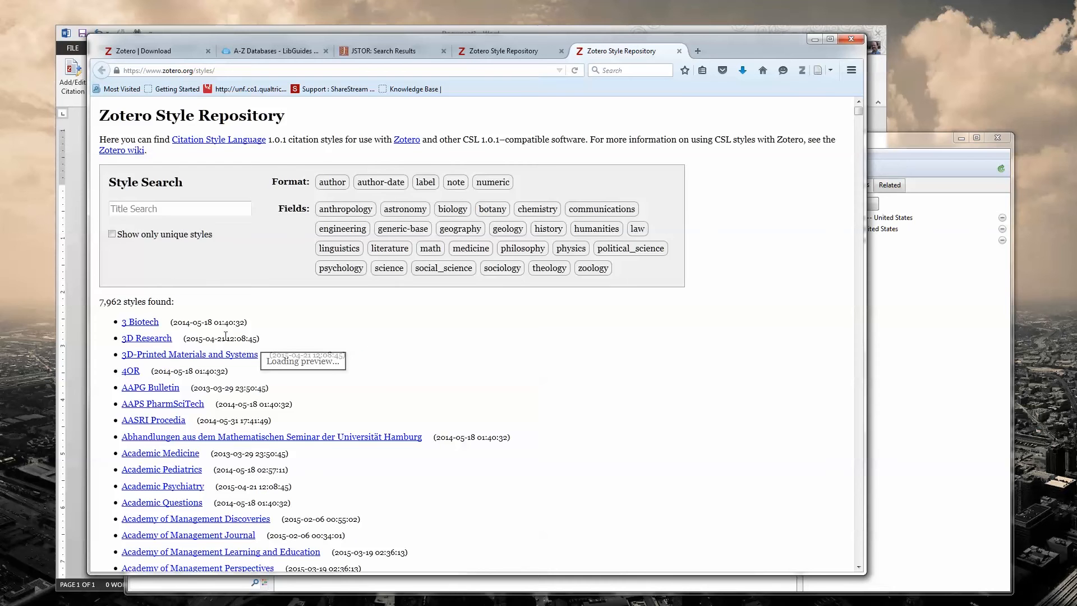
pyautogui.scroll(-2, 219, 330)
pyautogui.scroll(2, 220, 329)
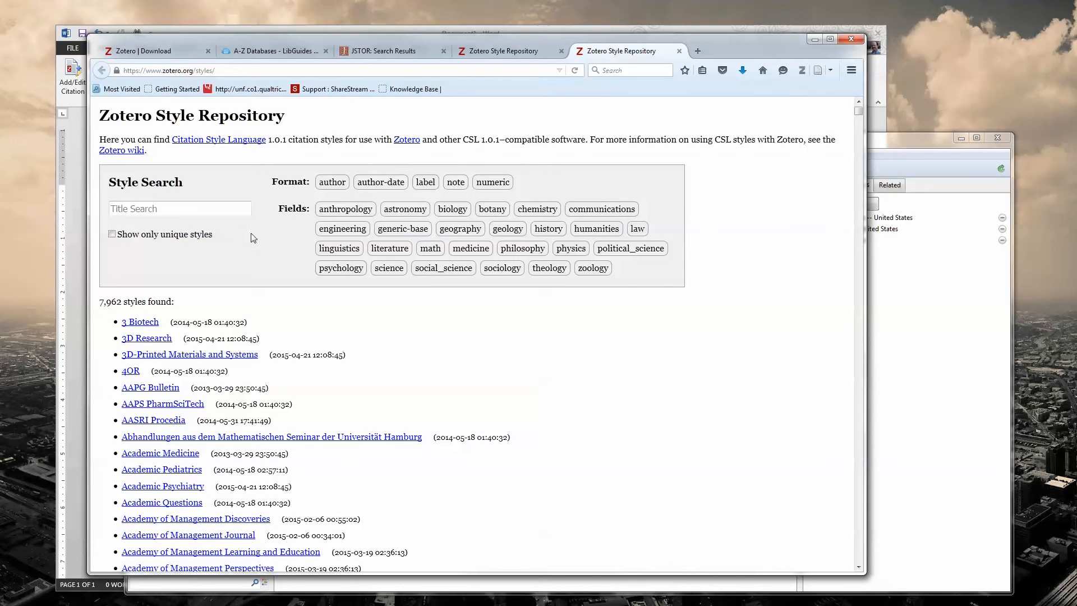
# Step: Filter the style repository by political_science, preview the American Political Science Association style and open its download prompt, dismissing it without saving
pyautogui.click(637, 254)
pyautogui.click(638, 250)
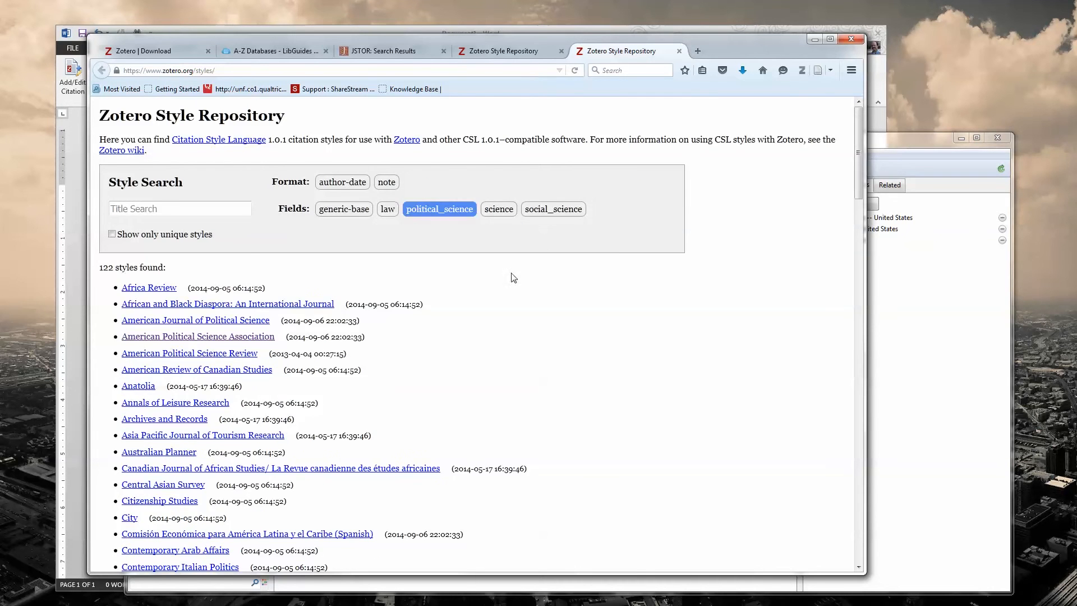
pyautogui.moveTo(169, 340)
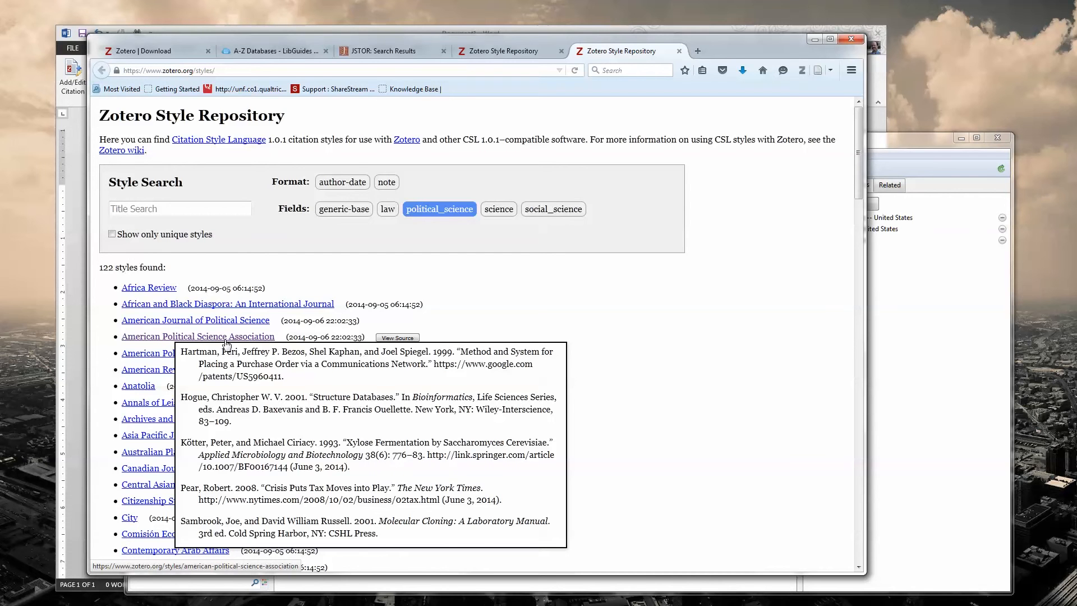
pyautogui.click(226, 338)
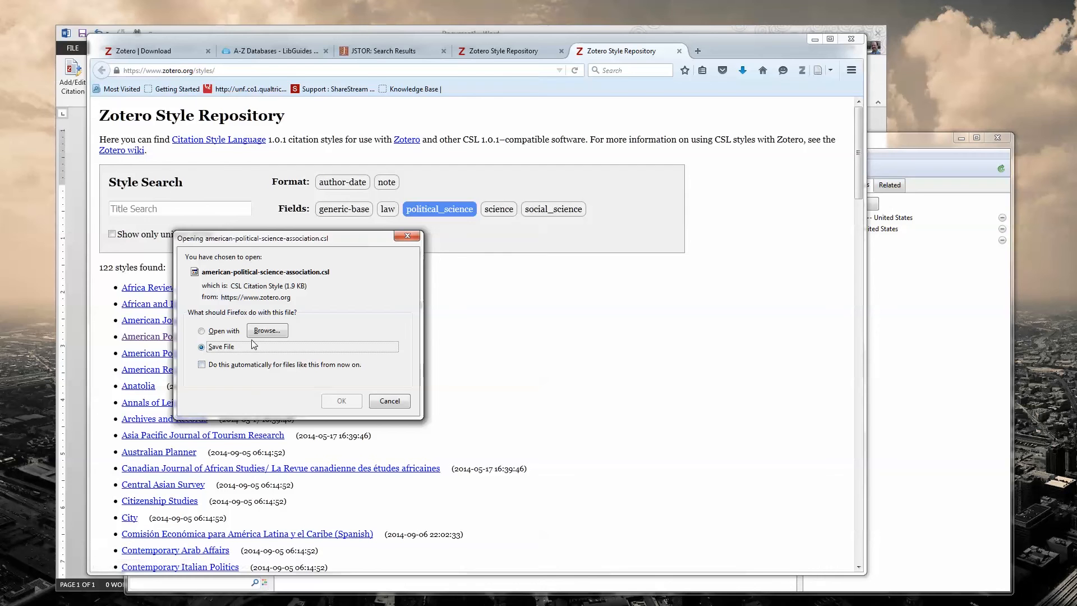
pyautogui.click(396, 401)
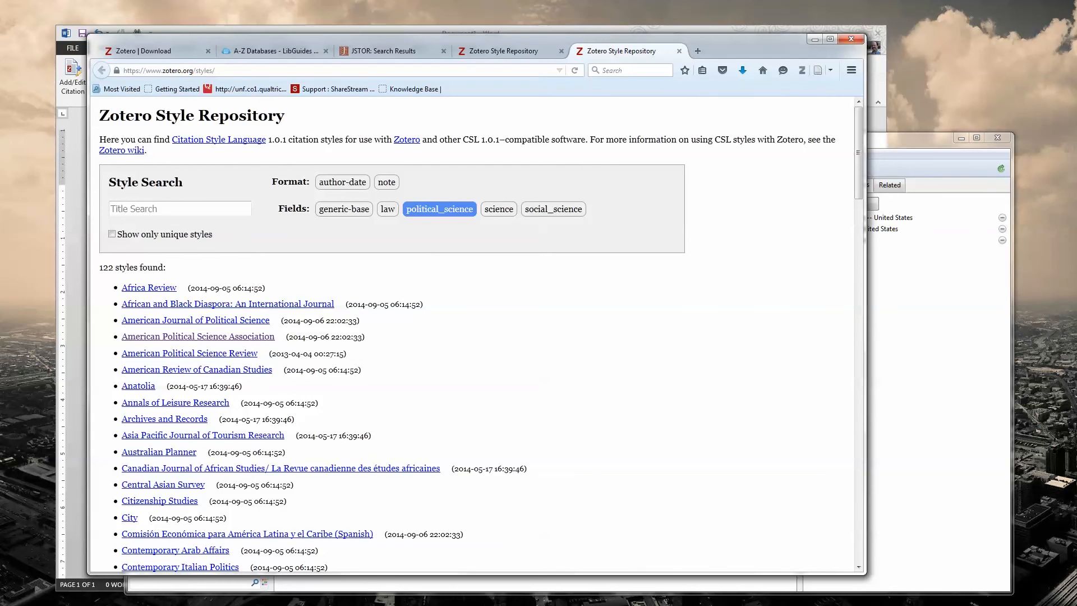
# Step: Return to Zotero's style manager and install the American Political Science Association style from american-political-science-association.csl on the Desktop
pyautogui.hotkey('alt', 'Tab')
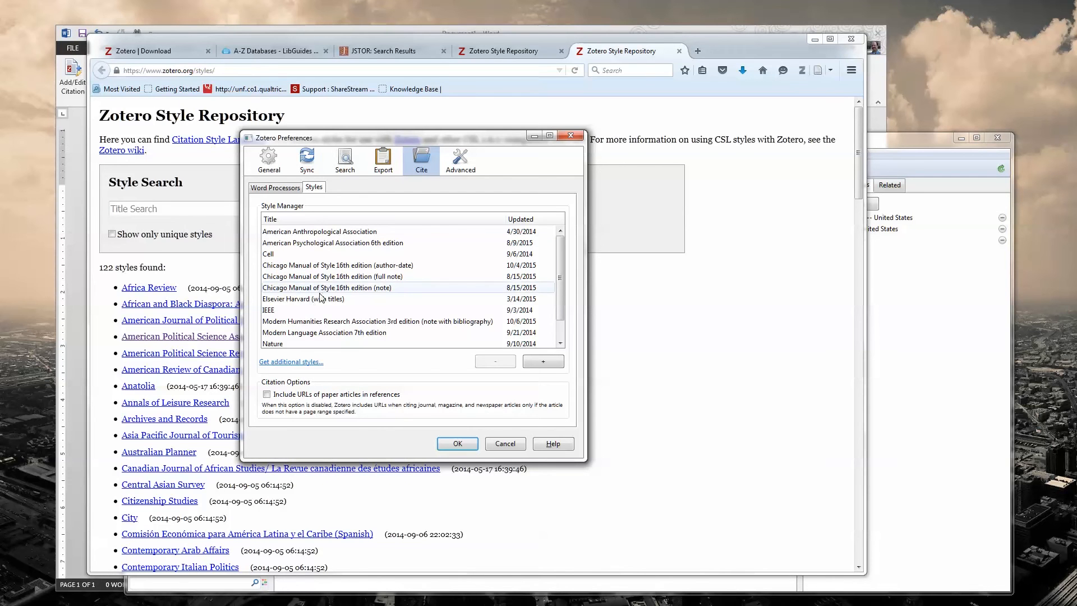
pyautogui.click(530, 364)
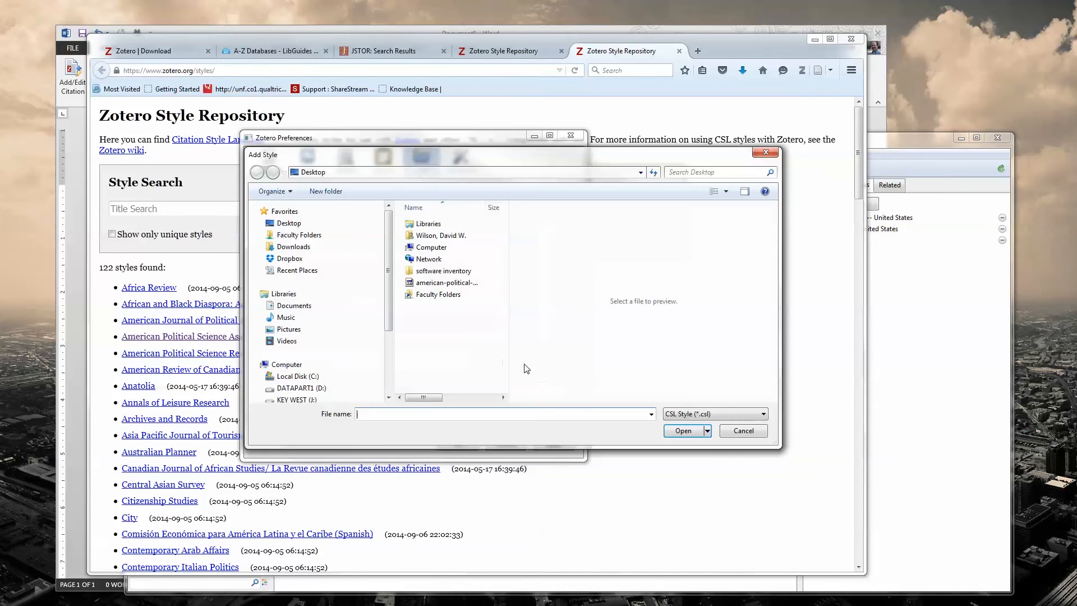
pyautogui.click(446, 285)
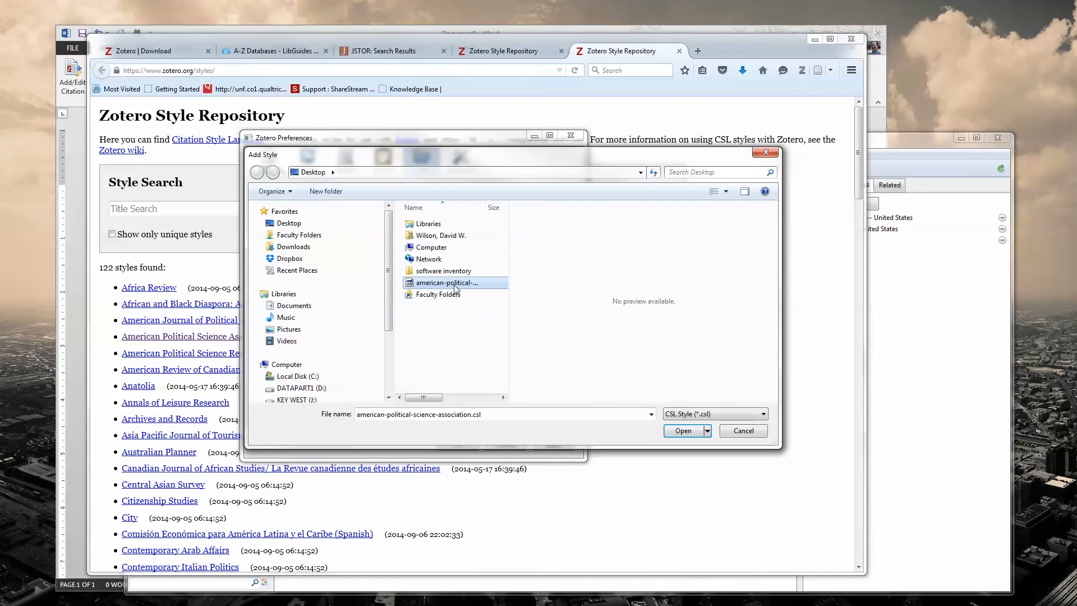
pyautogui.click(683, 431)
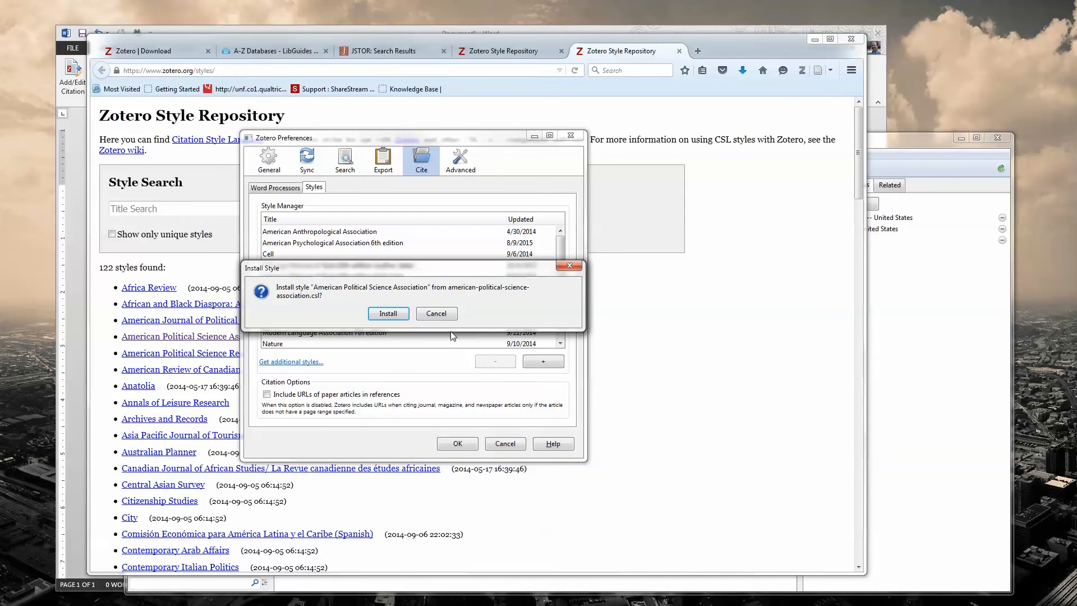
pyautogui.click(385, 313)
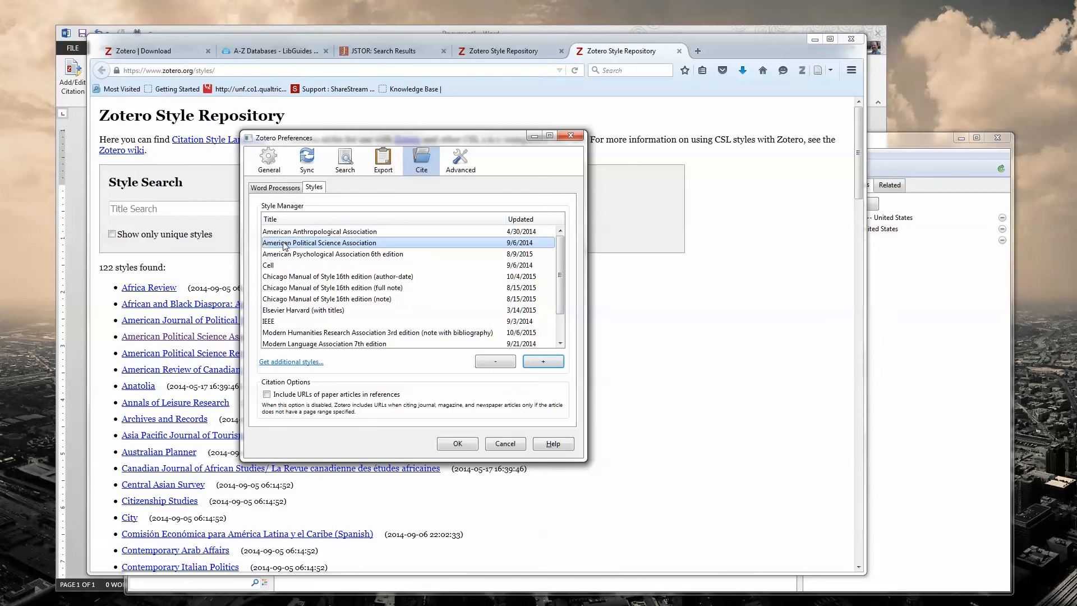
pyautogui.click(340, 247)
# Step: Set Zotero's default output format for Quick Copy to American Political Science Association and save the preferences
pyautogui.click(385, 163)
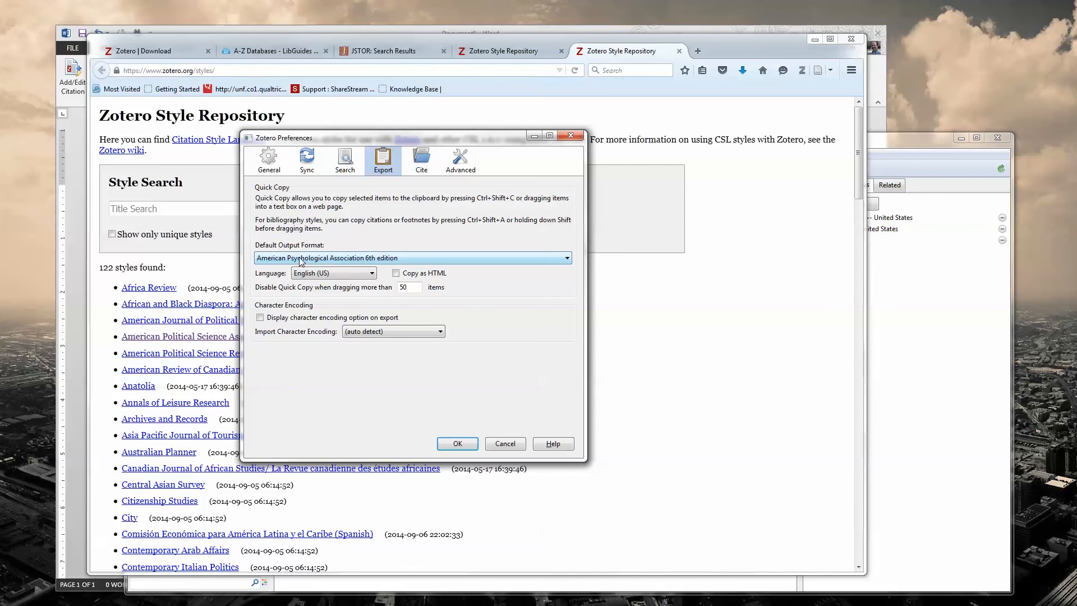
pyautogui.click(367, 260)
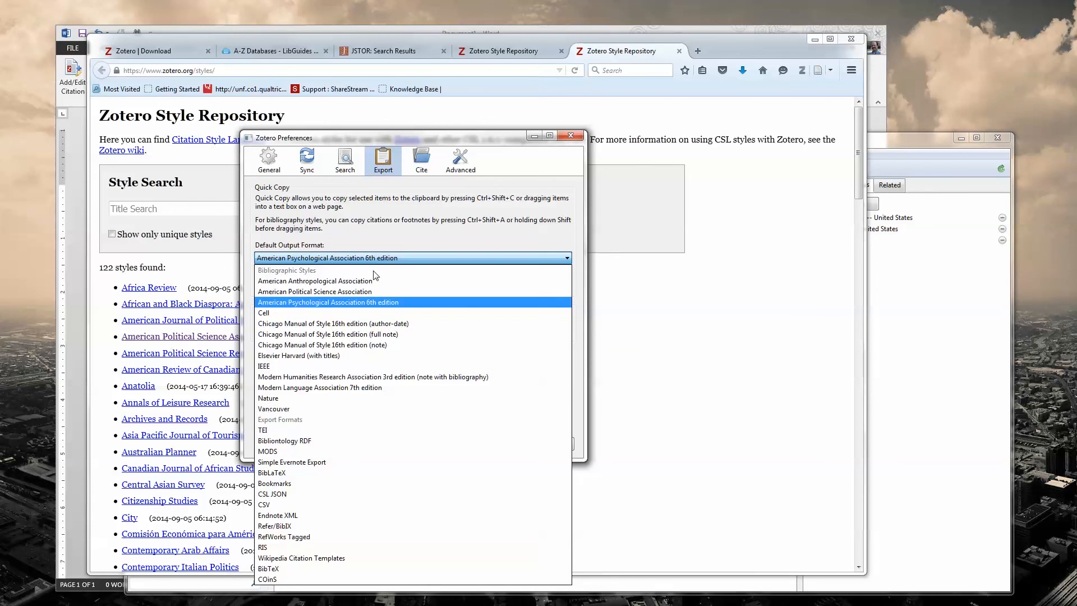
pyautogui.click(350, 295)
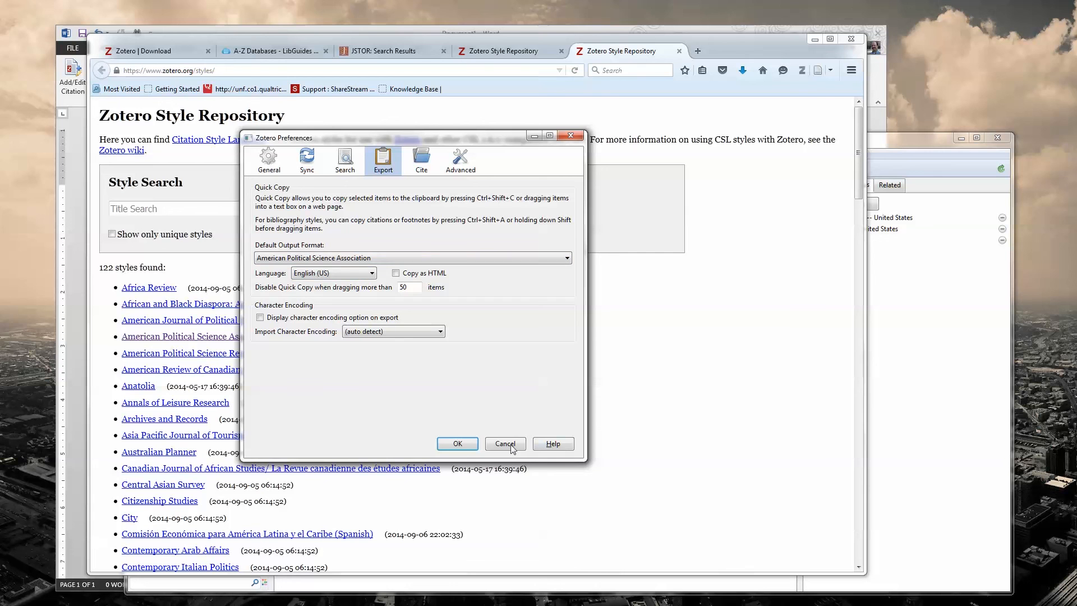
pyautogui.click(466, 444)
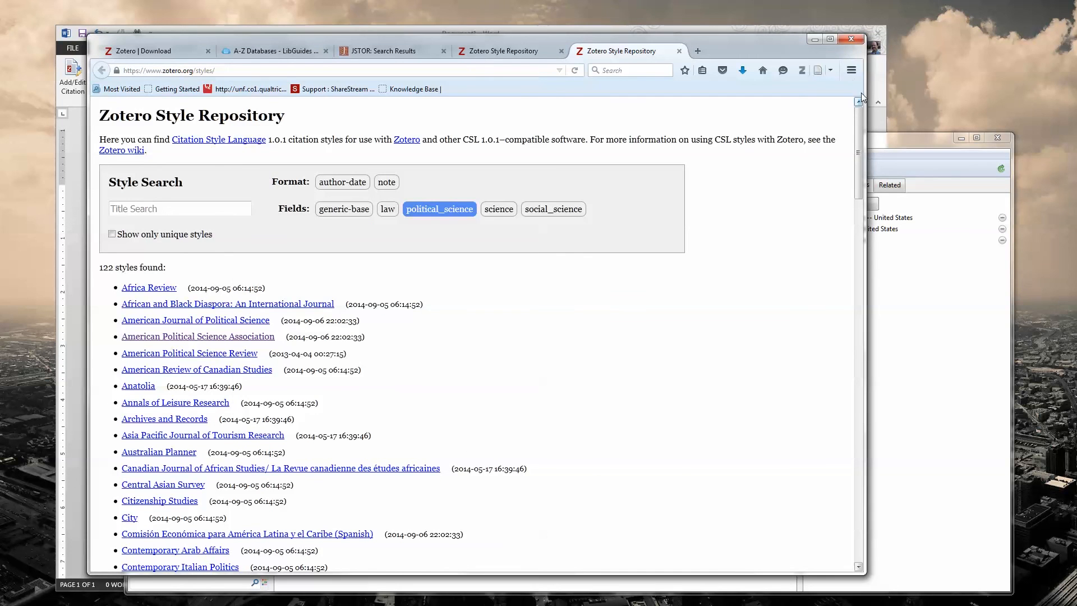
# Step: Arrange the Zotero window to expose the blank Word page and insert the reference for "Partisanship and presidential performance evaluations" from the library
pyautogui.click(908, 325)
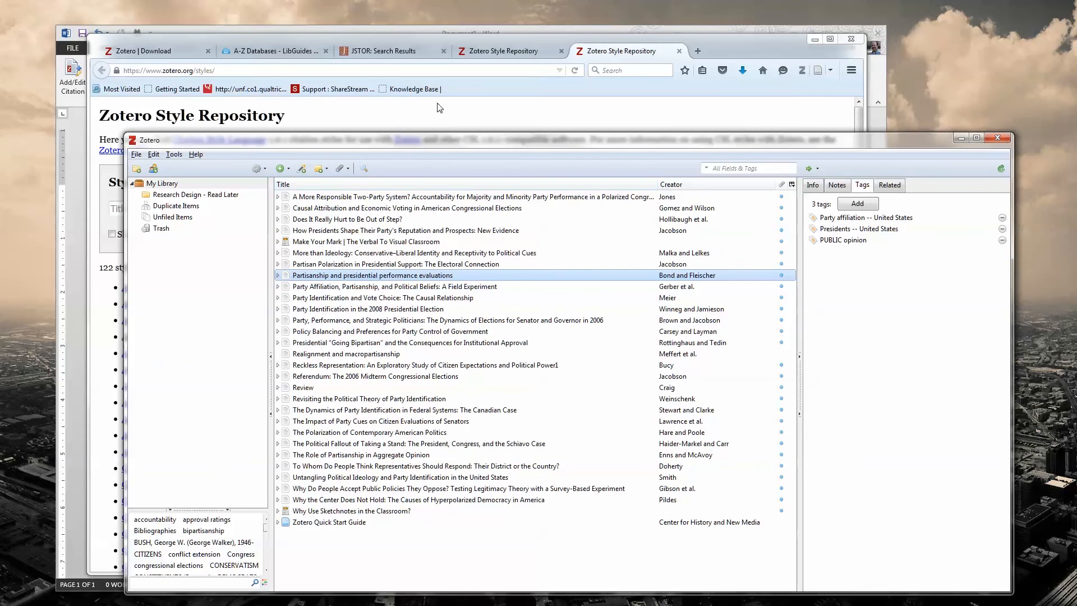
pyautogui.click(818, 42)
pyautogui.click(818, 42)
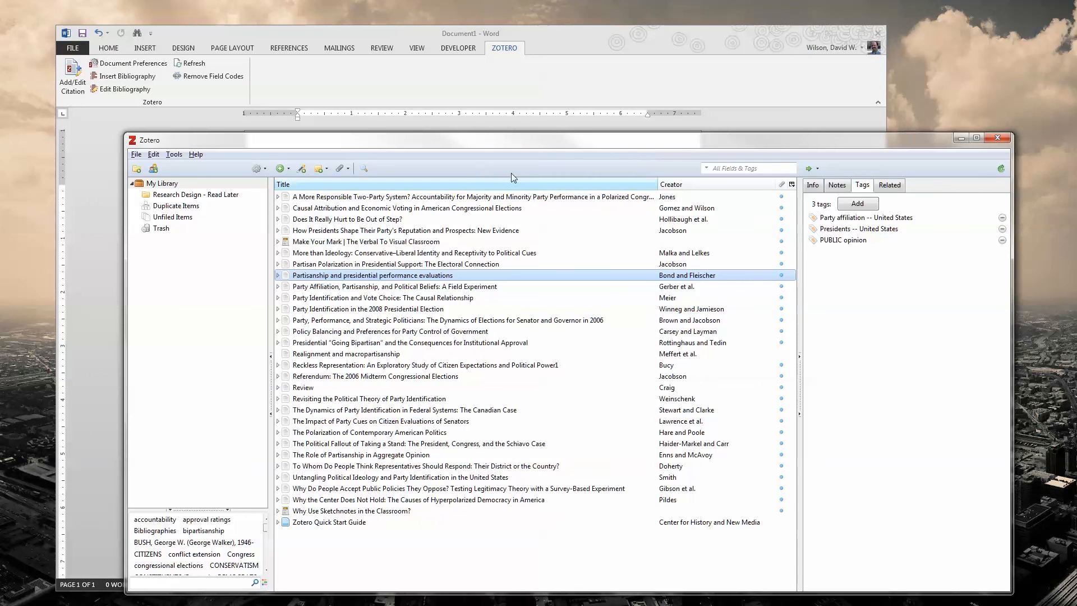
pyautogui.moveTo(481, 128); pyautogui.dragTo(574, 245)
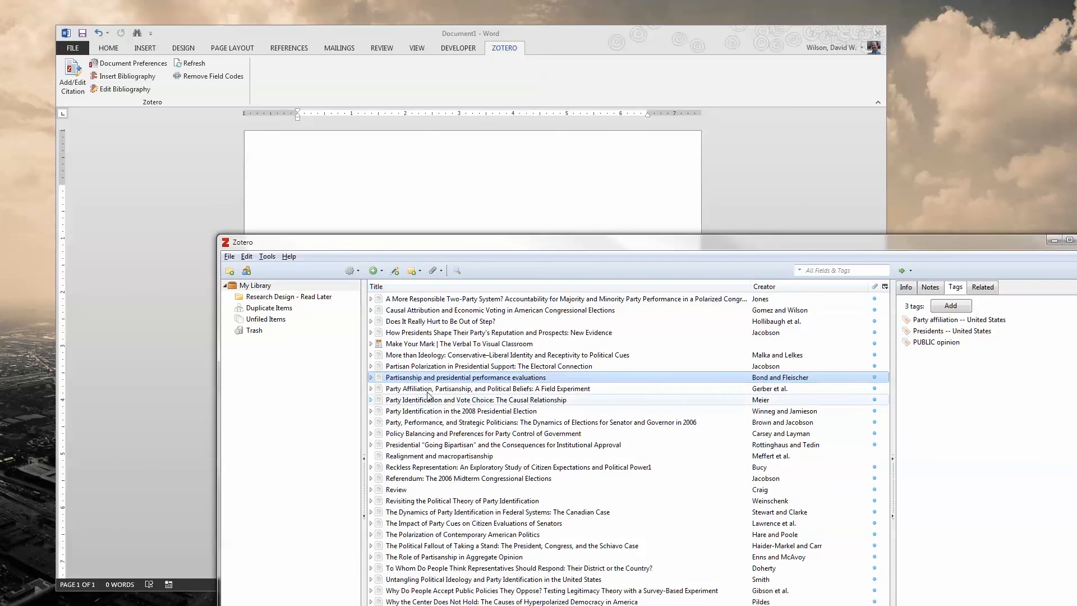
pyautogui.moveTo(418, 377); pyautogui.dragTo(312, 195)
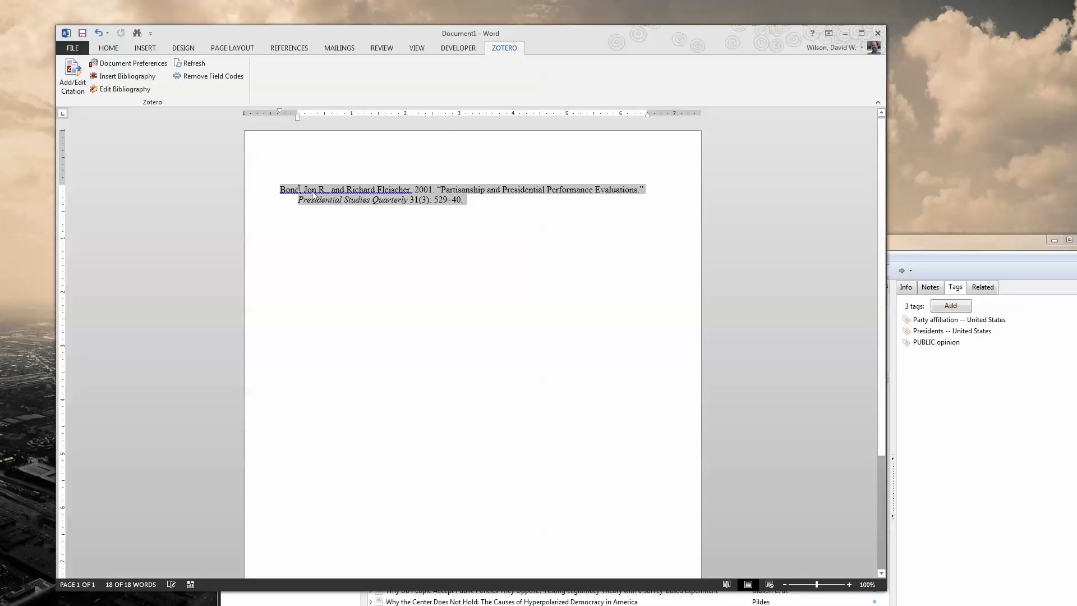
pyautogui.click(485, 212)
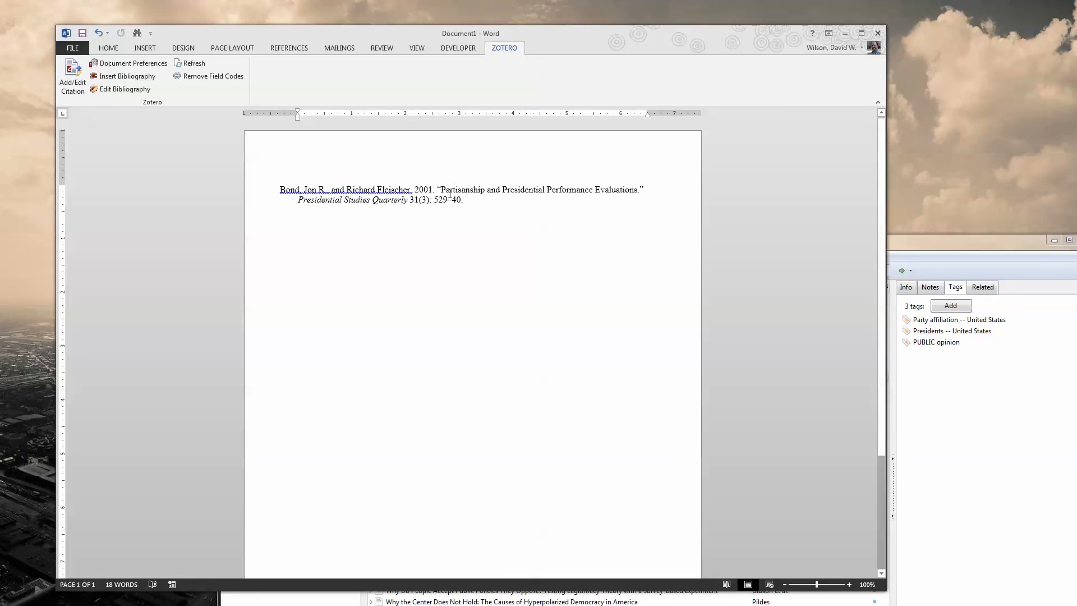